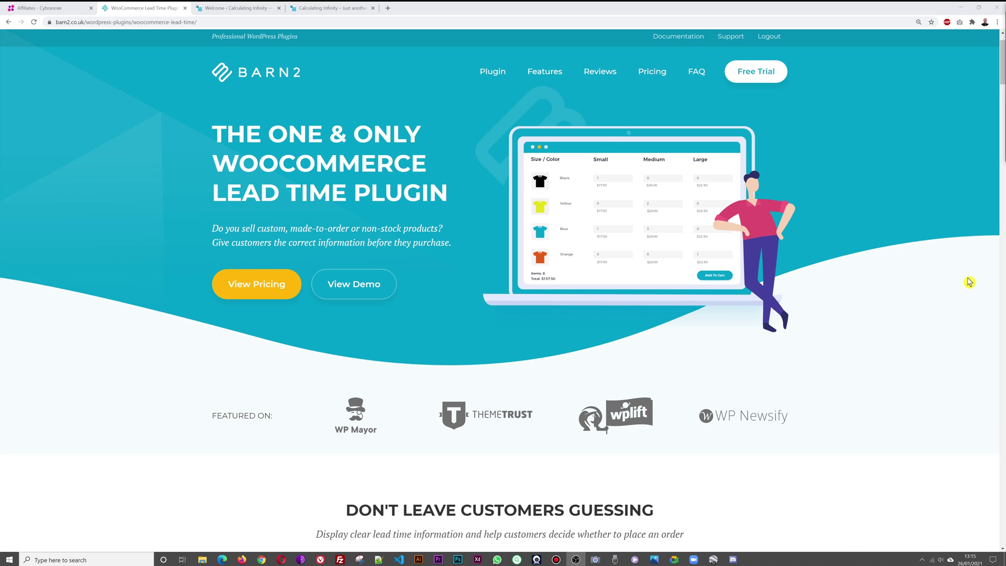
# - Review the WooCommerce Lead Time plugin's sales page, including the sections on custom products and managing out-of-stock products
pyautogui.scroll(-3, 970, 283)
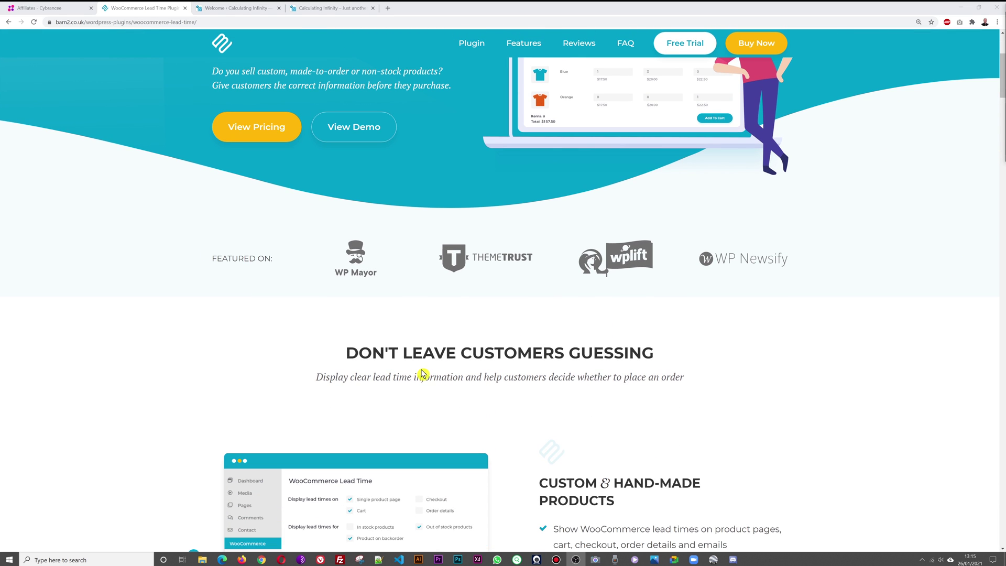
pyautogui.scroll(-2, 824, 348)
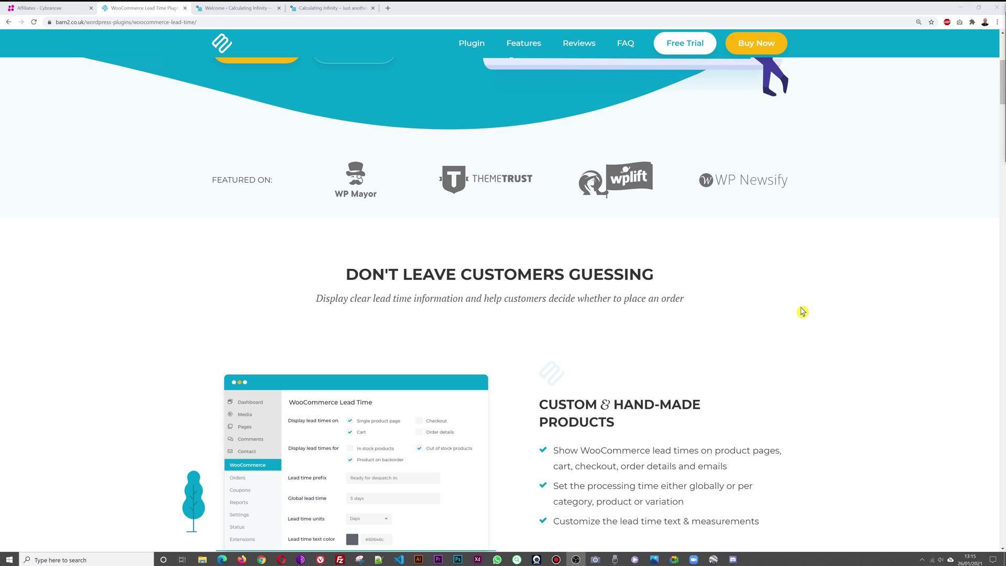
pyautogui.scroll(-5, 874, 298)
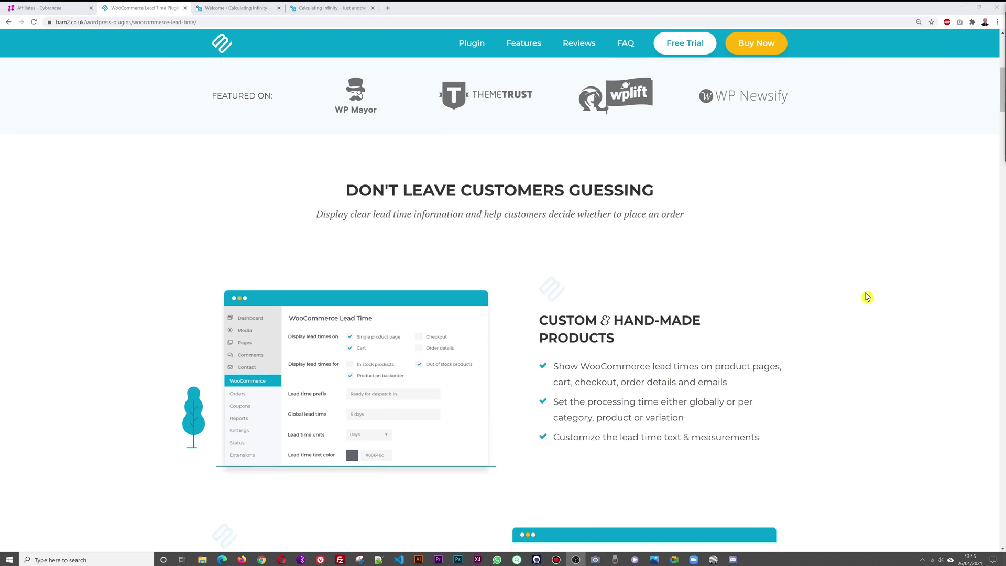
pyautogui.scroll(-3, 863, 292)
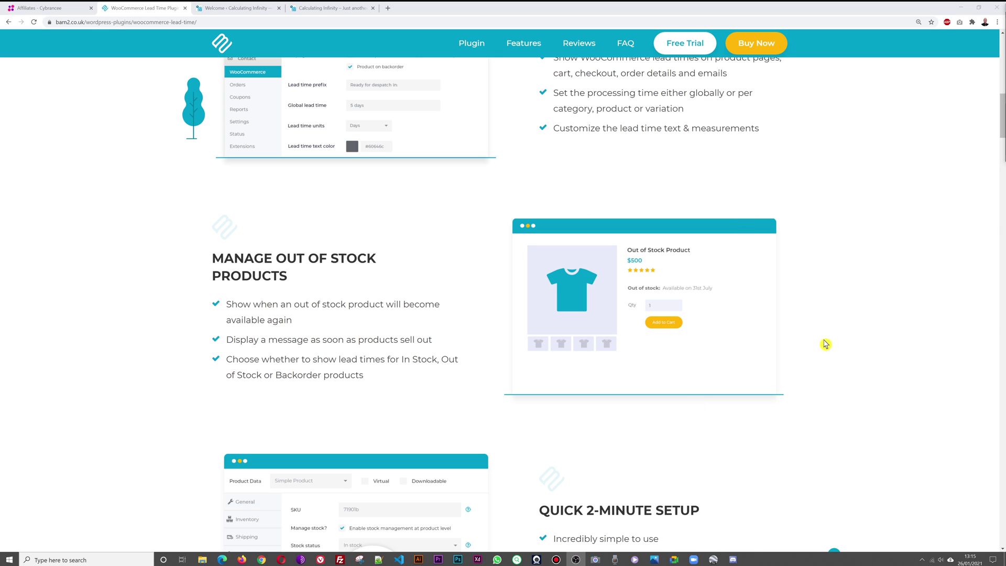
pyautogui.scroll(4, 831, 334)
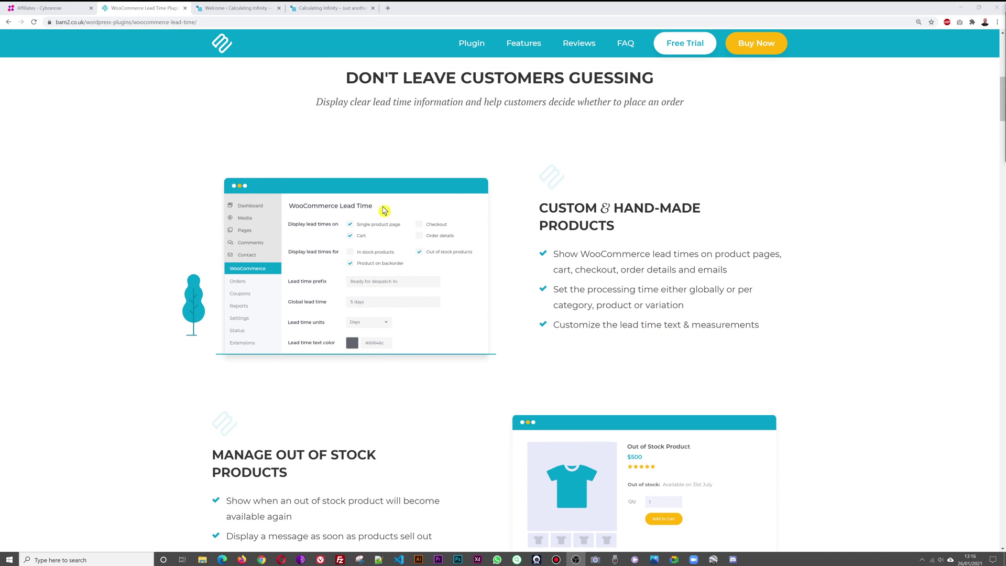
pyautogui.click(353, 262)
pyautogui.scroll(6, 497, 321)
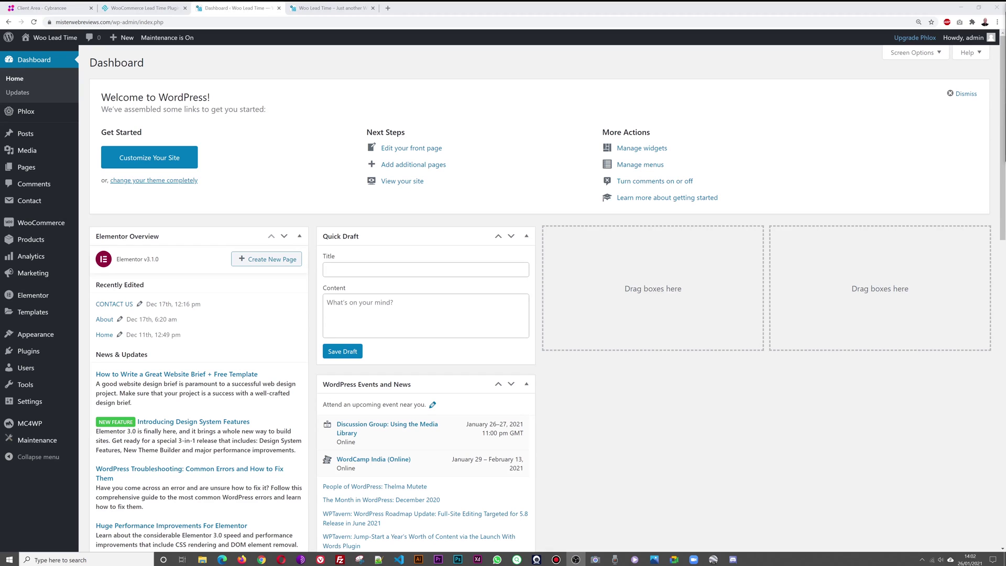
# - Switch to the demo store's front end and look through its home page and the new arrivals product listing
pyautogui.click(321, 8)
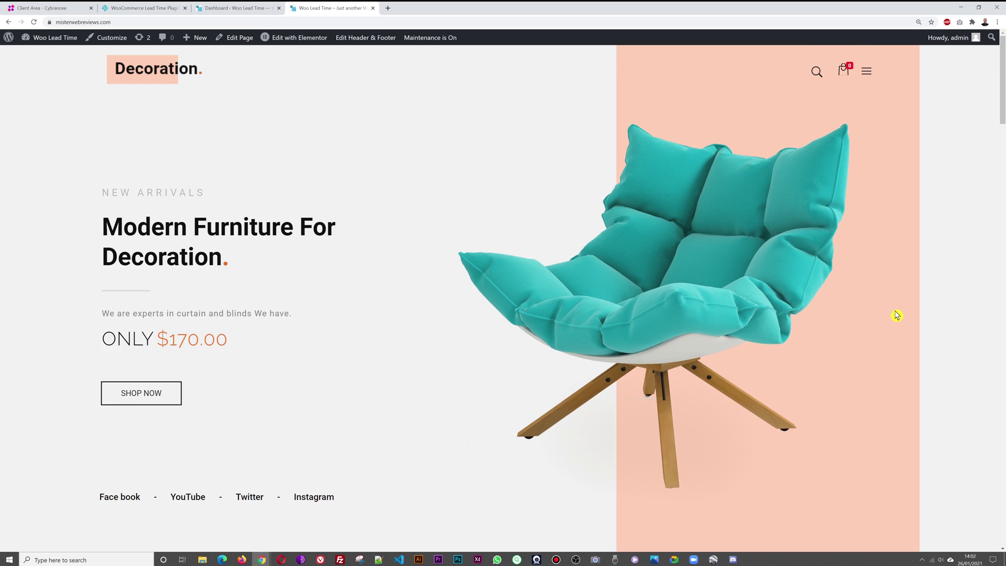
pyautogui.scroll(-7, 896, 315)
pyautogui.scroll(-14, 928, 314)
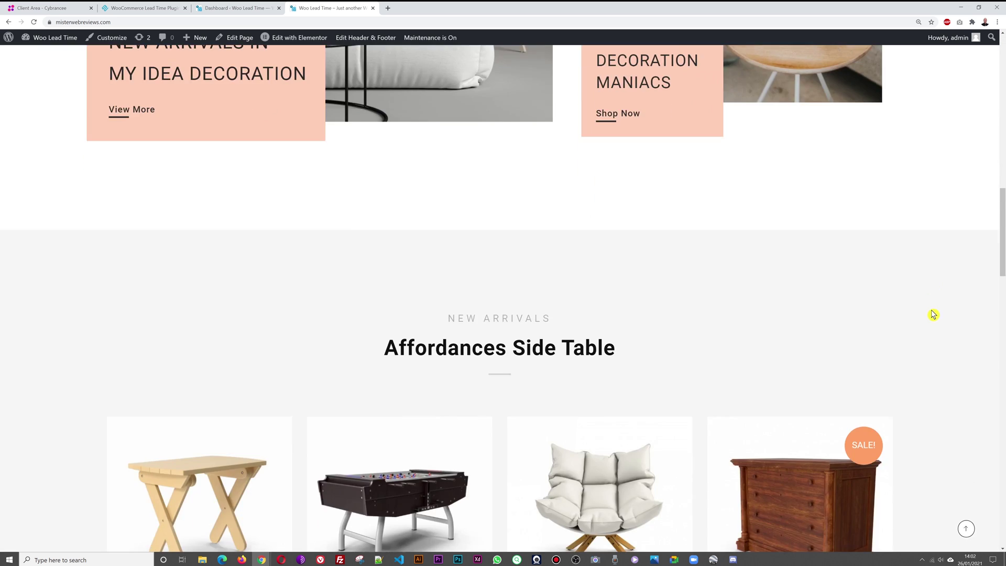
pyautogui.scroll(-1, 981, 318)
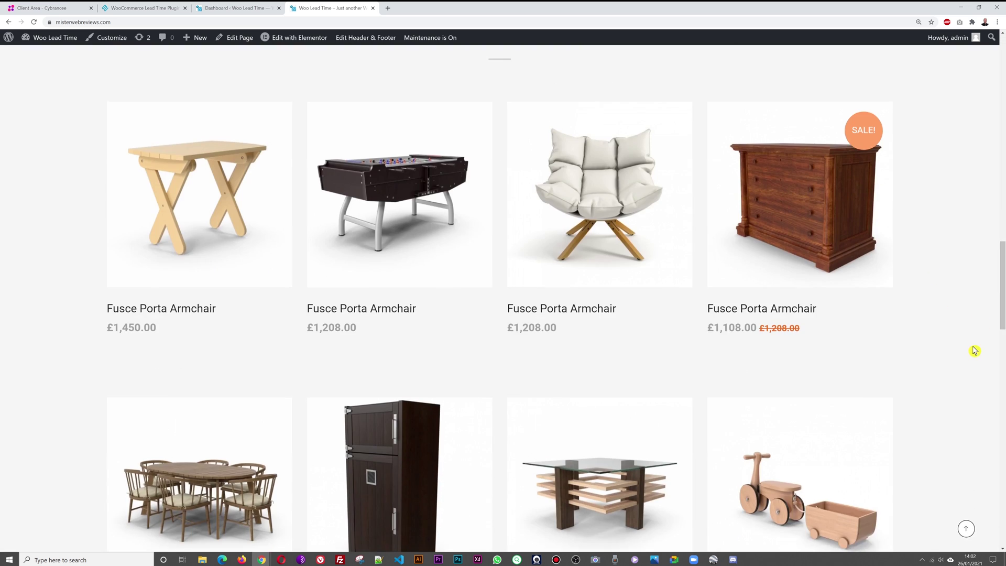
pyautogui.scroll(-1, 975, 346)
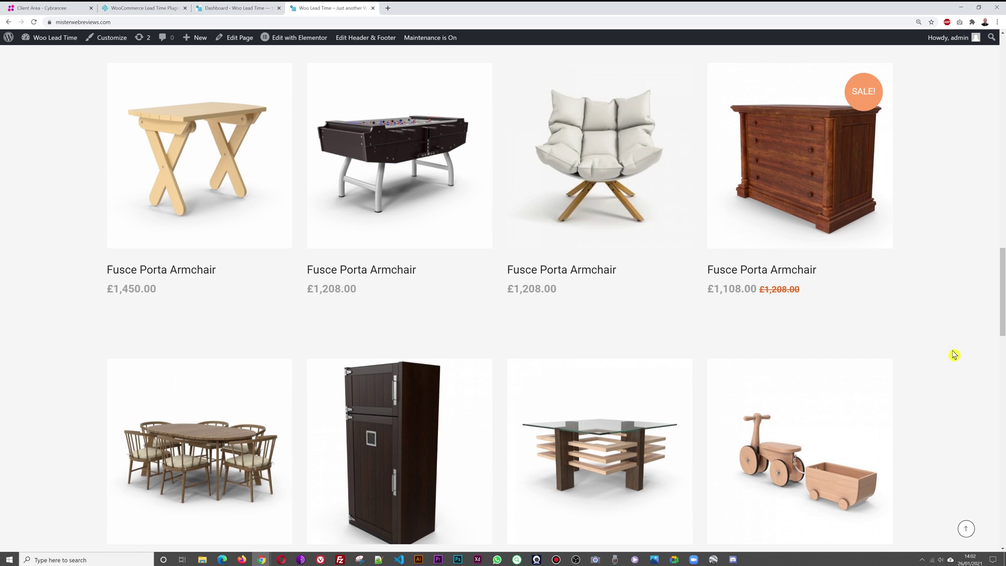
pyautogui.scroll(7, 953, 354)
pyautogui.scroll(12, 953, 356)
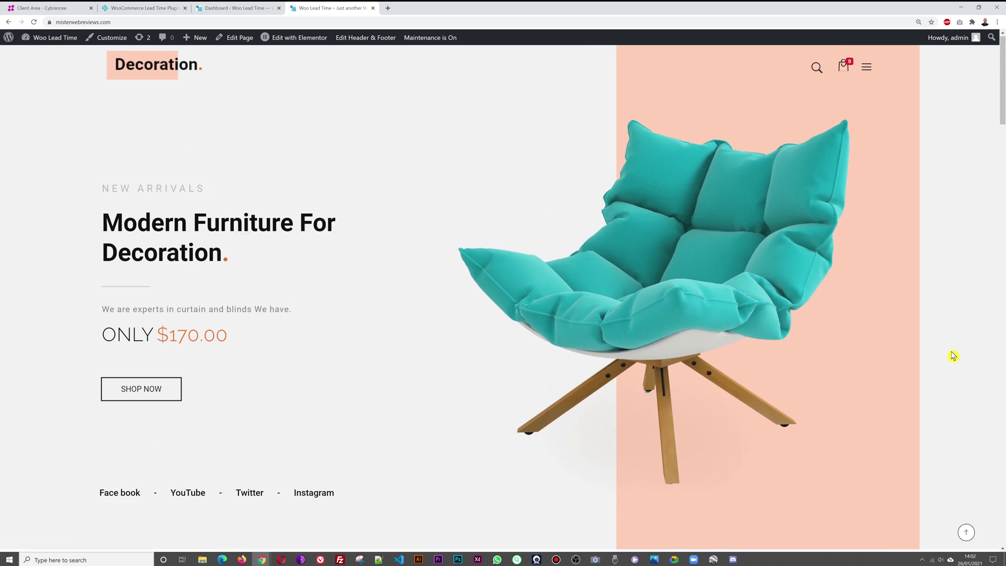
# - Go to the store's shop page, open the white £1,208.00 Fusce Porta Armchair and examine its product page
pyautogui.click(867, 72)
pyautogui.click(499, 273)
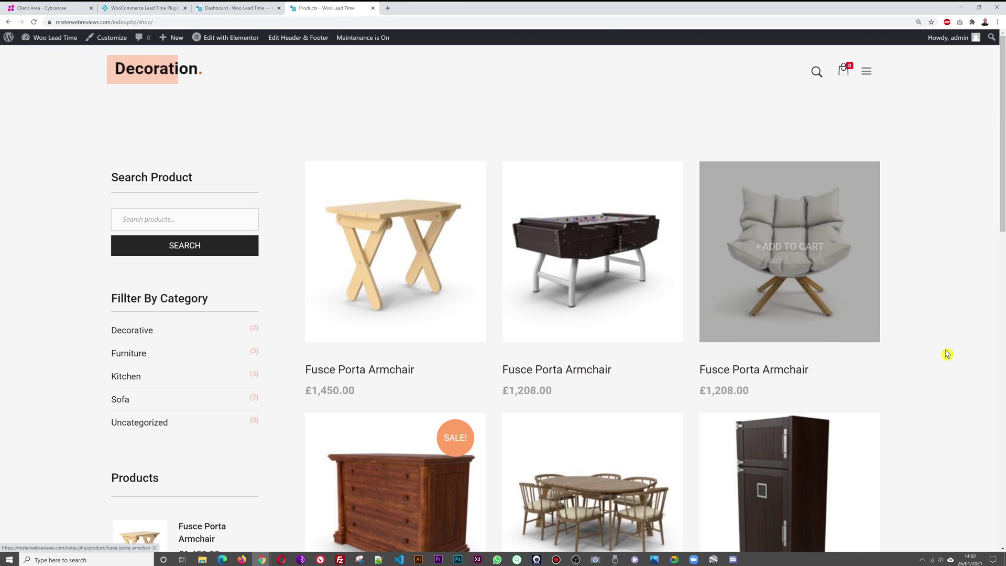
pyautogui.click(772, 374)
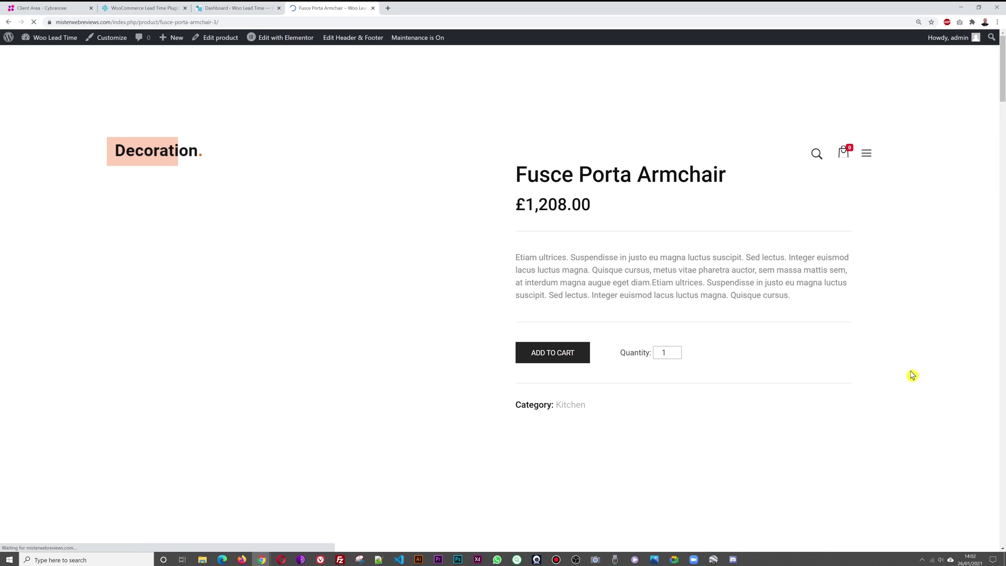
pyautogui.scroll(-5, 911, 373)
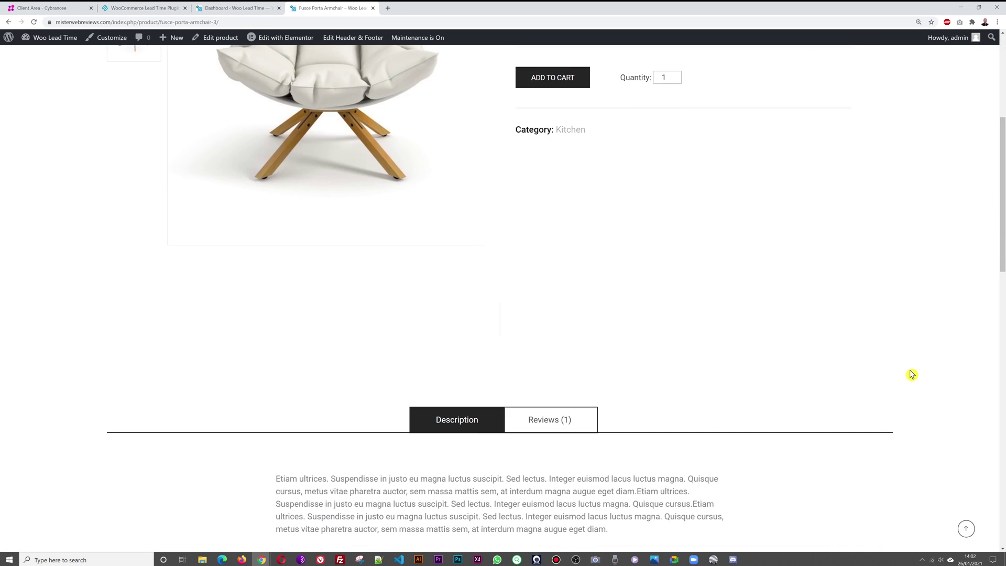
pyautogui.scroll(5, 912, 373)
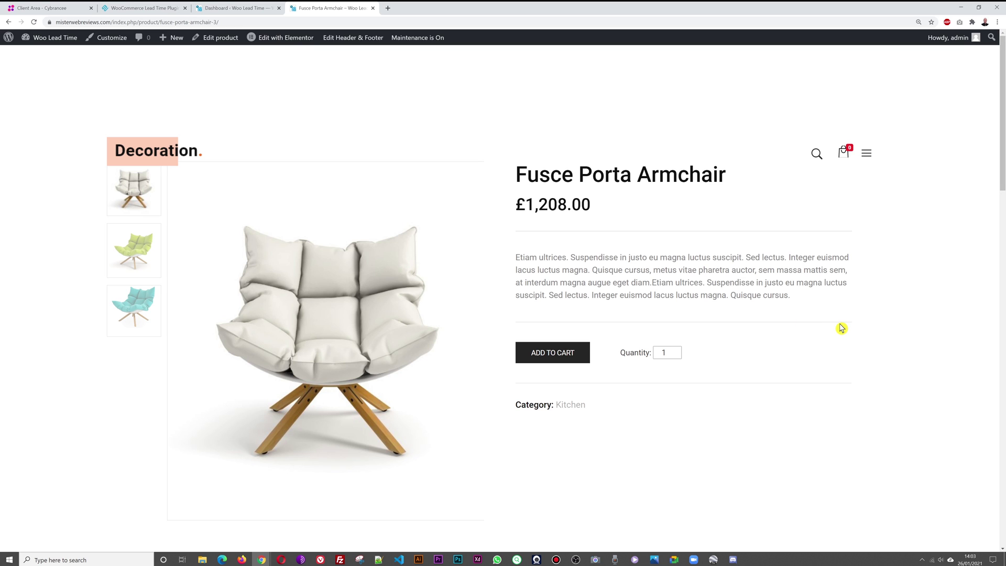
# - In the site's WordPress admin, install the plugin from woocommerce-lead-time.zip and activate it
pyautogui.click(223, 13)
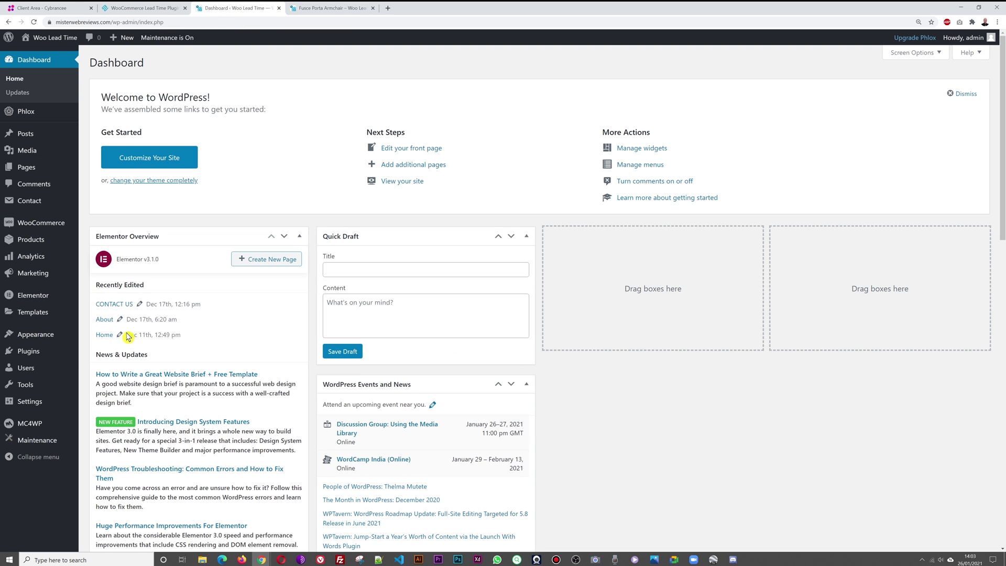
pyautogui.moveTo(26, 351)
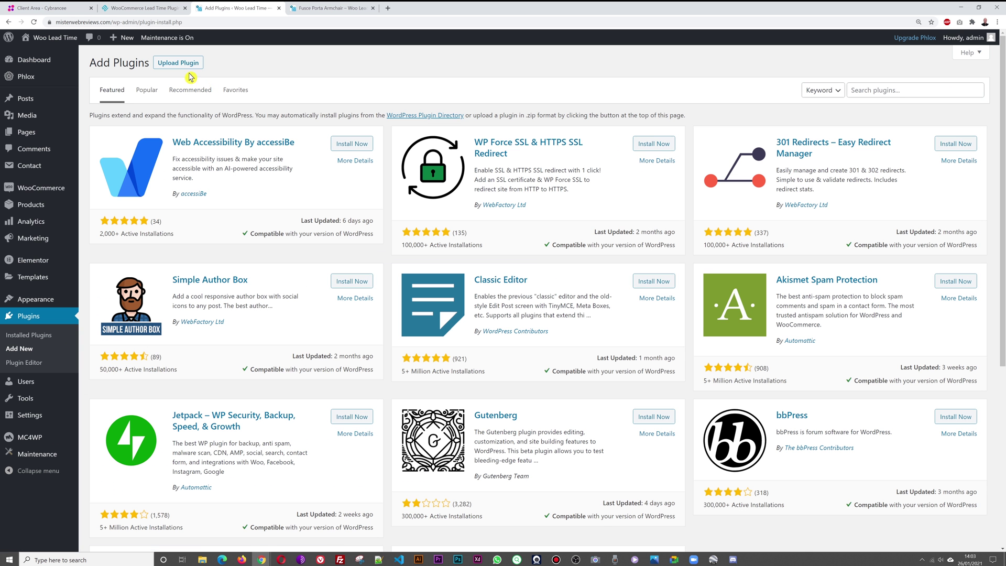
pyautogui.click(181, 67)
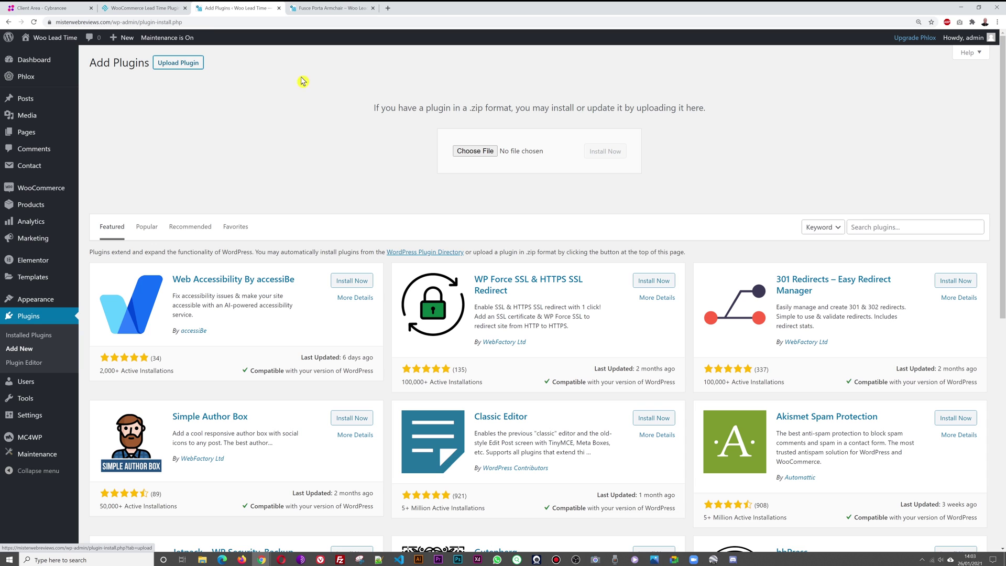
pyautogui.click(487, 152)
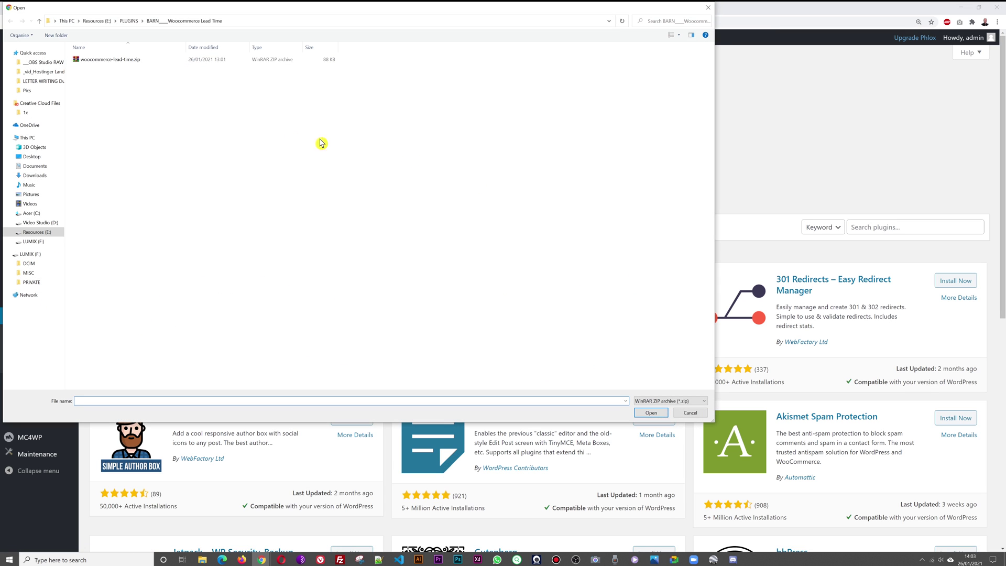
pyautogui.click(134, 60)
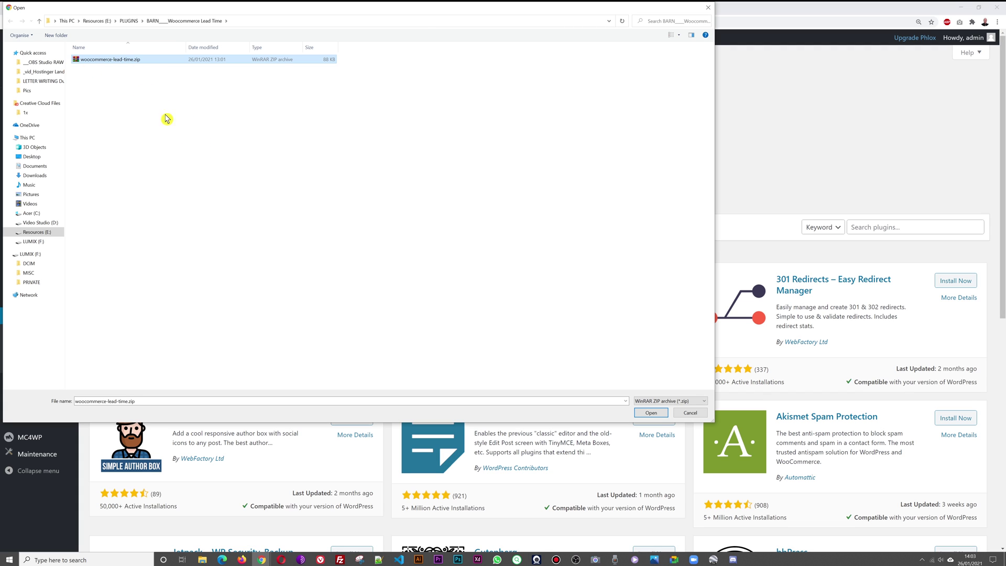
pyautogui.click(651, 412)
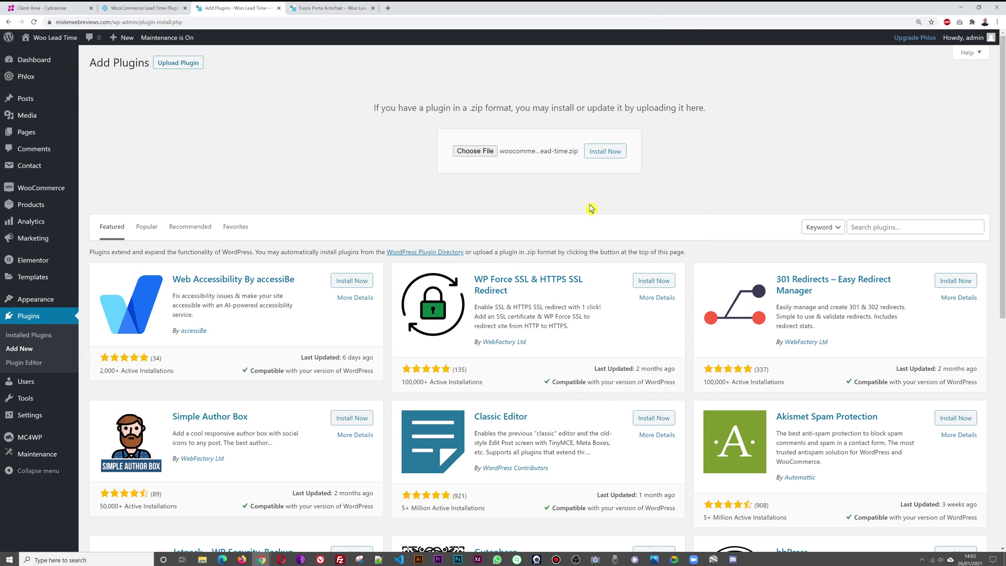
pyautogui.click(608, 153)
pyautogui.click(997, 23)
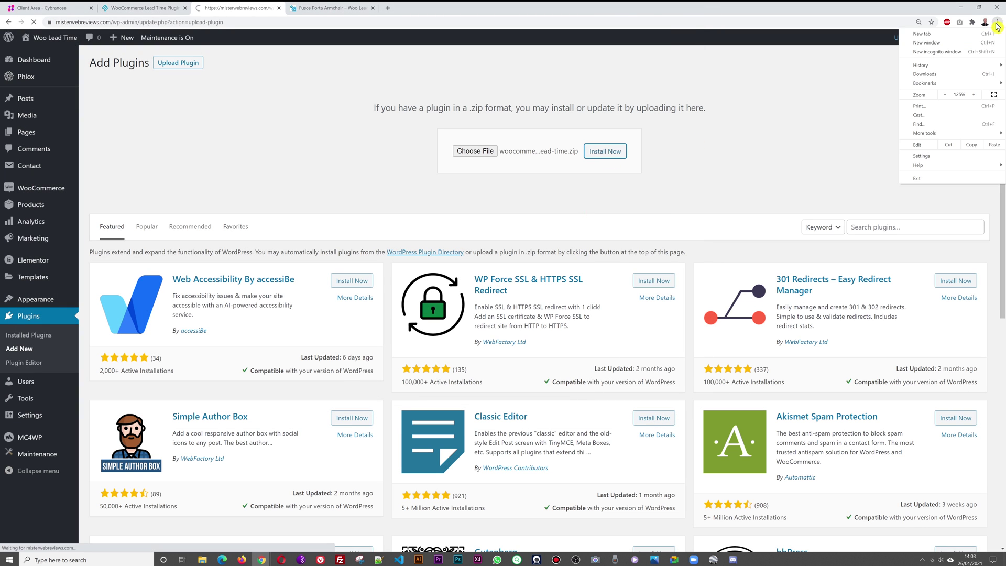
pyautogui.click(997, 23)
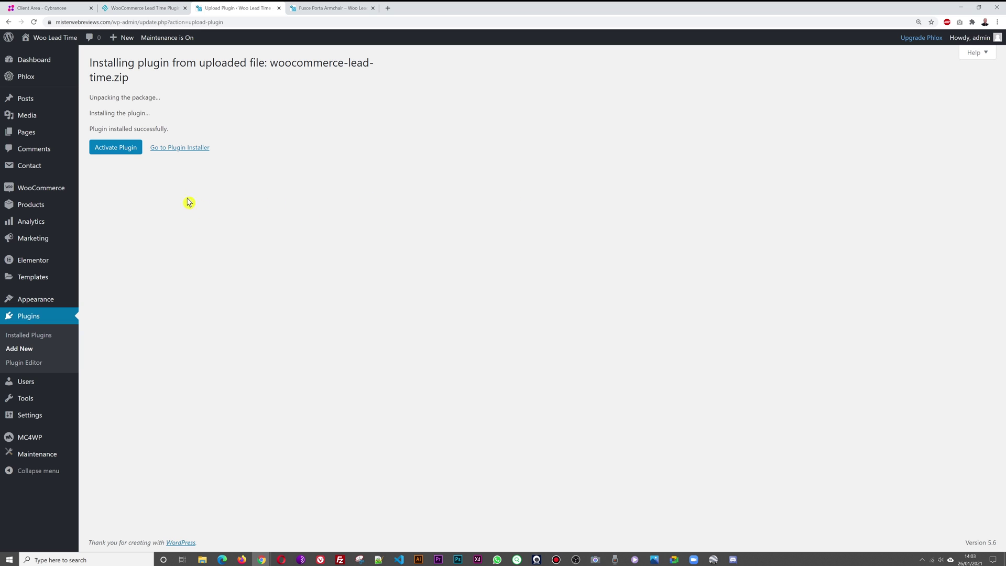
pyautogui.click(116, 152)
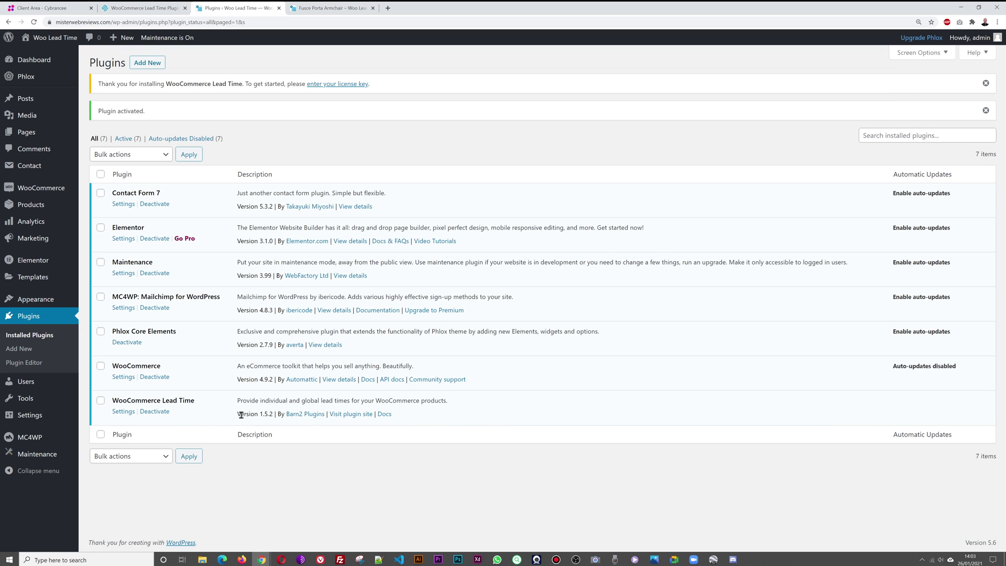
# - Open the WooCommerce Lead Time plugin's settings and dismiss both notices above them
pyautogui.click(124, 412)
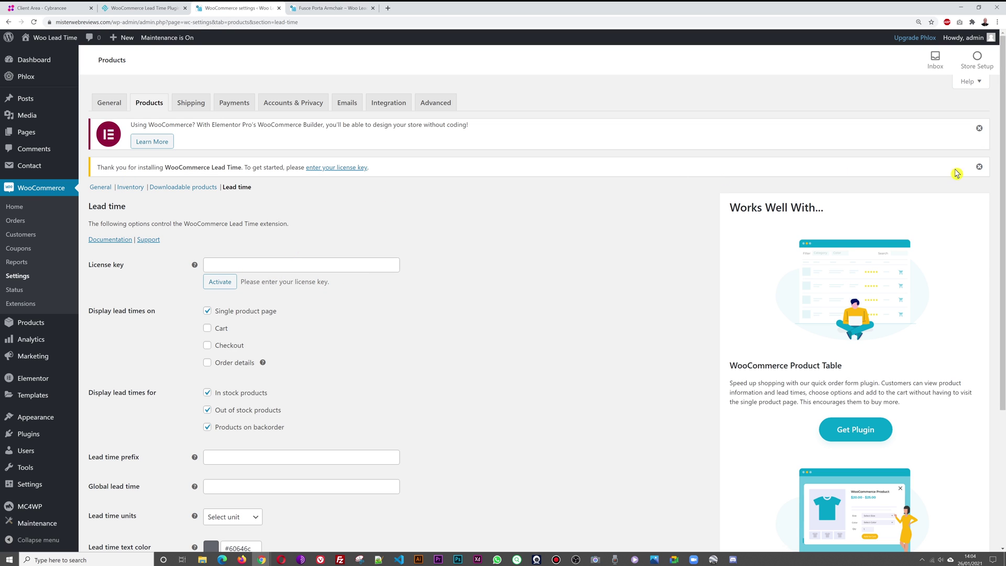
pyautogui.click(980, 168)
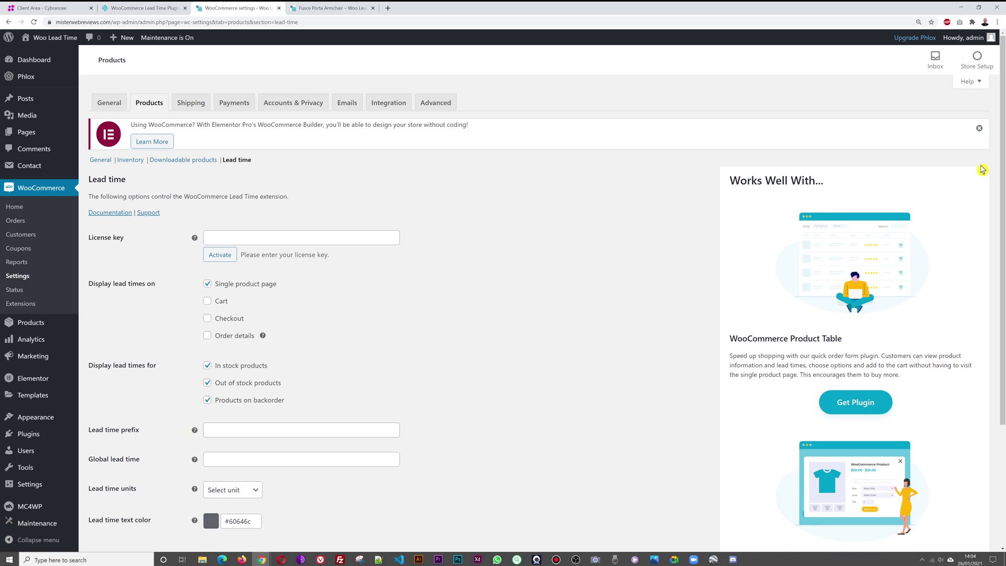
pyautogui.click(978, 128)
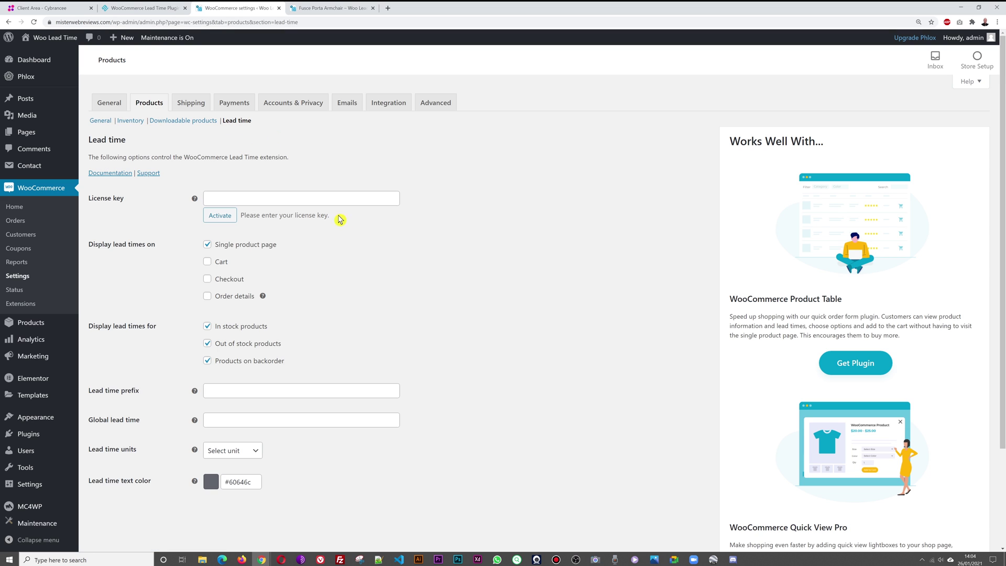
# - Paste the plugin's license key into the License key field and activate it, agreeing to leave the page
pyautogui.click(333, 199)
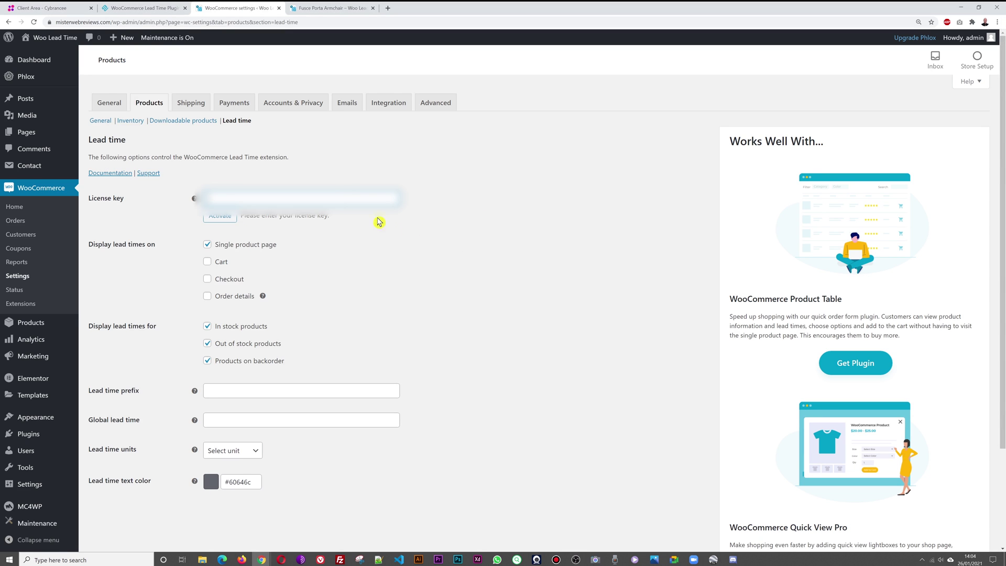
pyautogui.hotkey('ctrl', 'v')
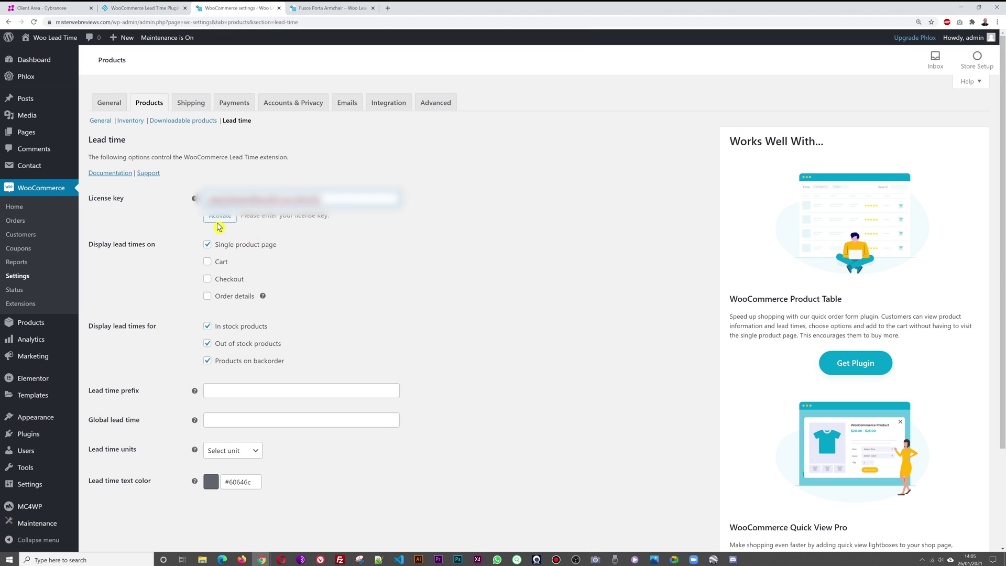
pyautogui.click(219, 217)
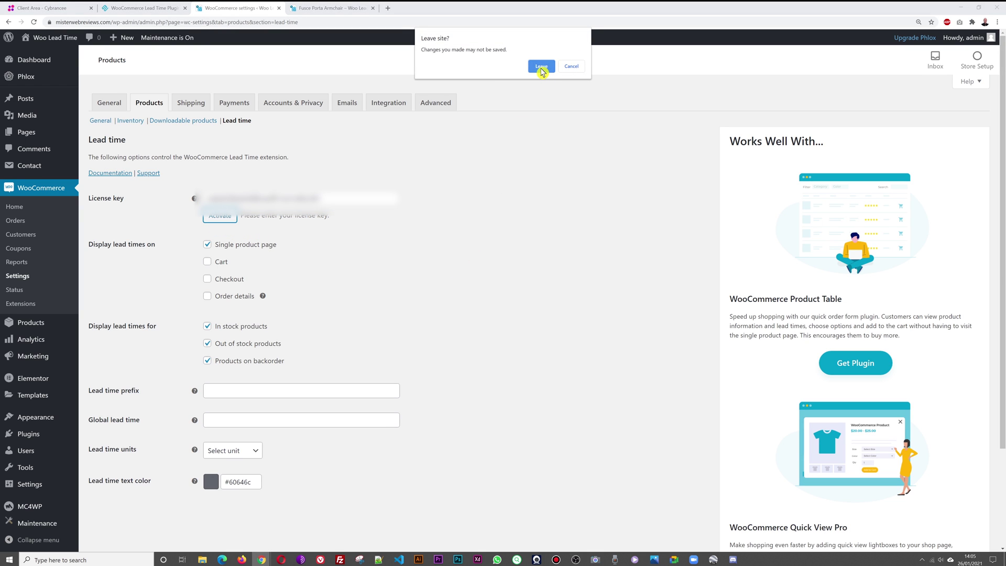
pyautogui.click(541, 66)
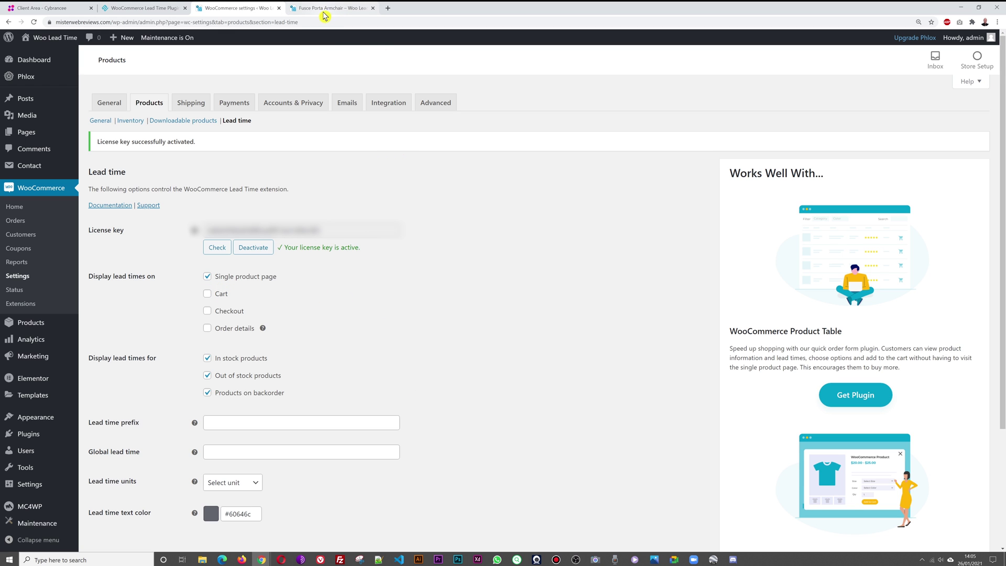
# - Reload the armchair's product page on the storefront to check whether it shows a lead time
pyautogui.click(323, 15)
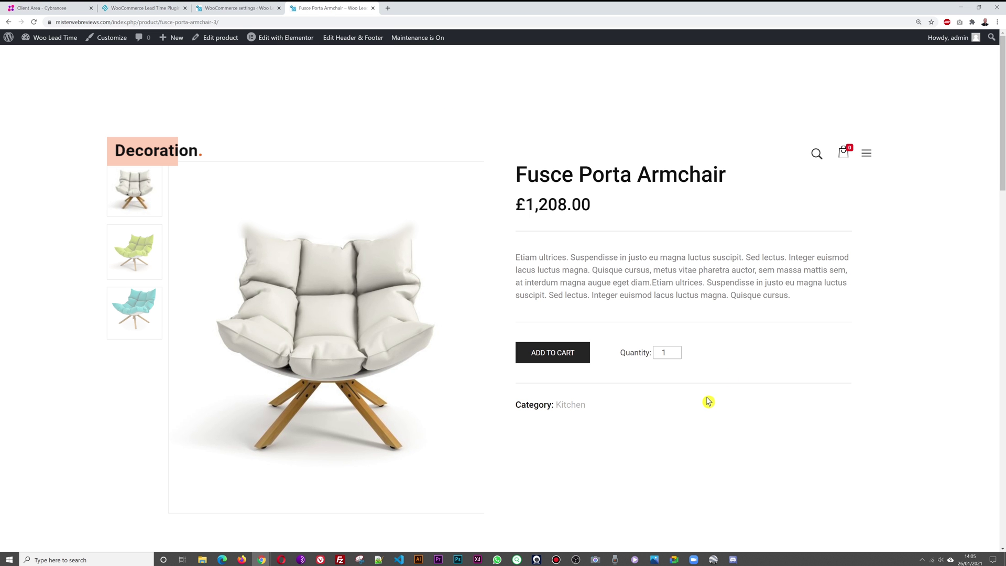
pyautogui.press('F5')
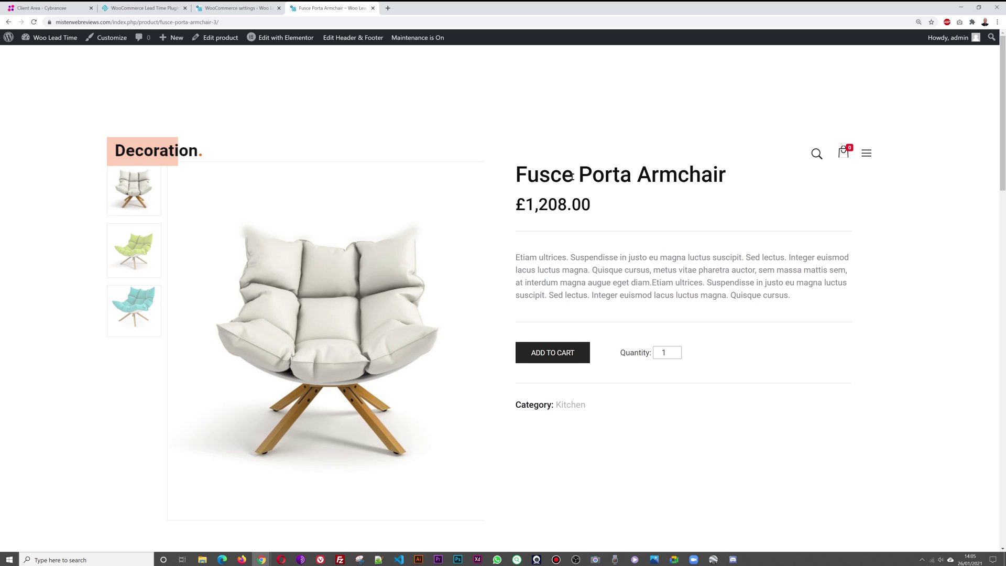
# - Open the WordPress product list in a new tab and edit the Kitchen armchair published 2019/12/15 at 11:10 am
pyautogui.click(238, 11)
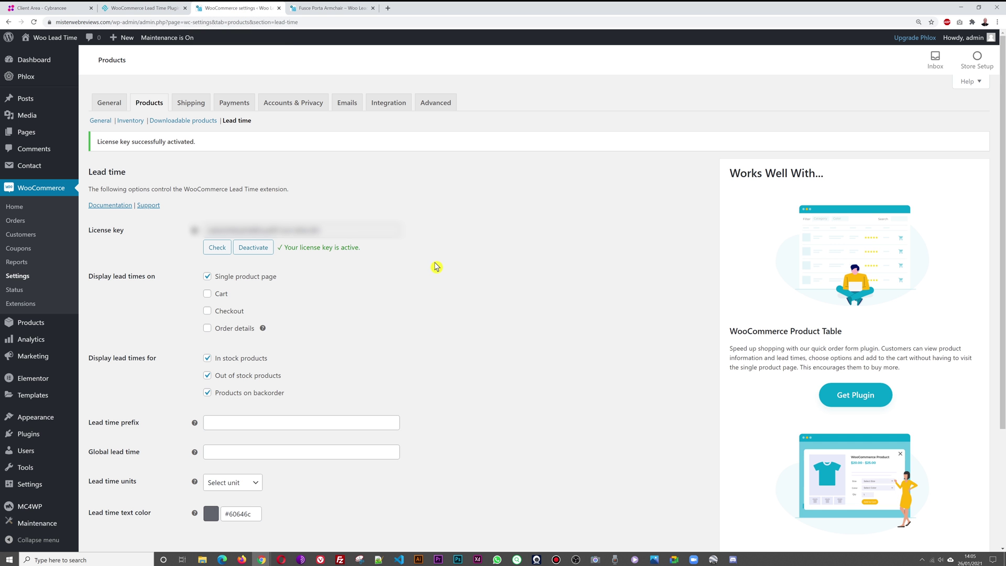
pyautogui.moveTo(15, 324)
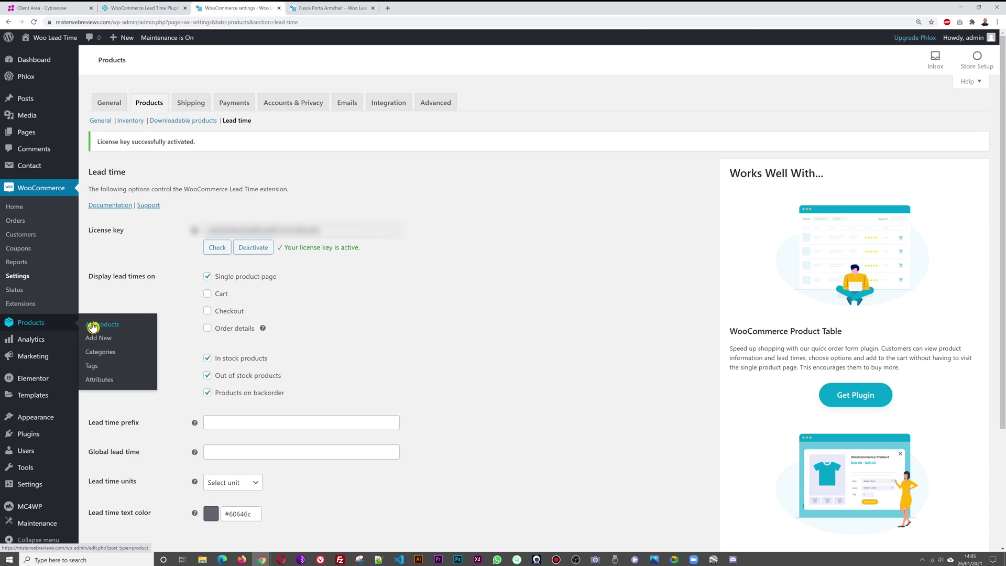
pyautogui.rightClick(99, 326)
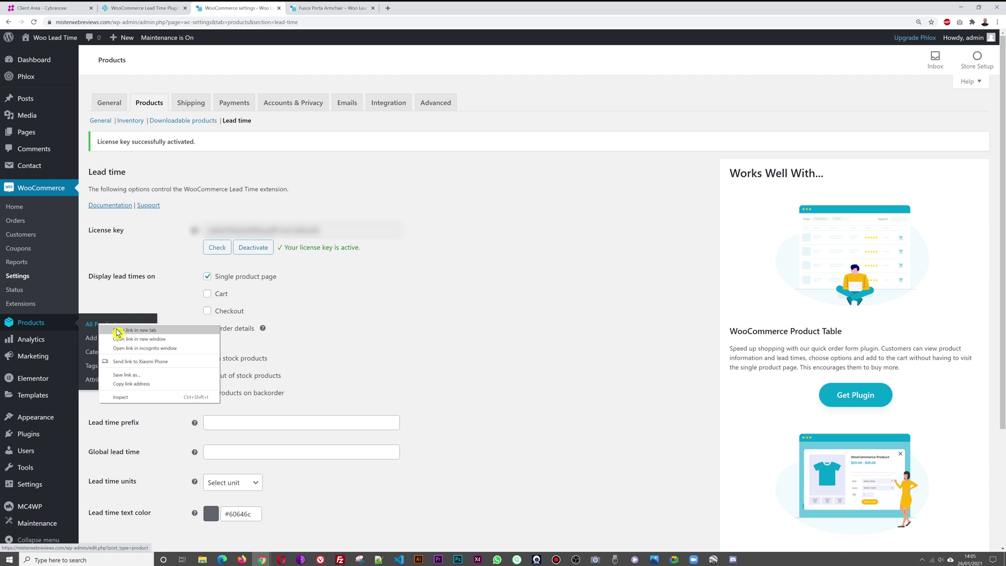
pyautogui.click(121, 330)
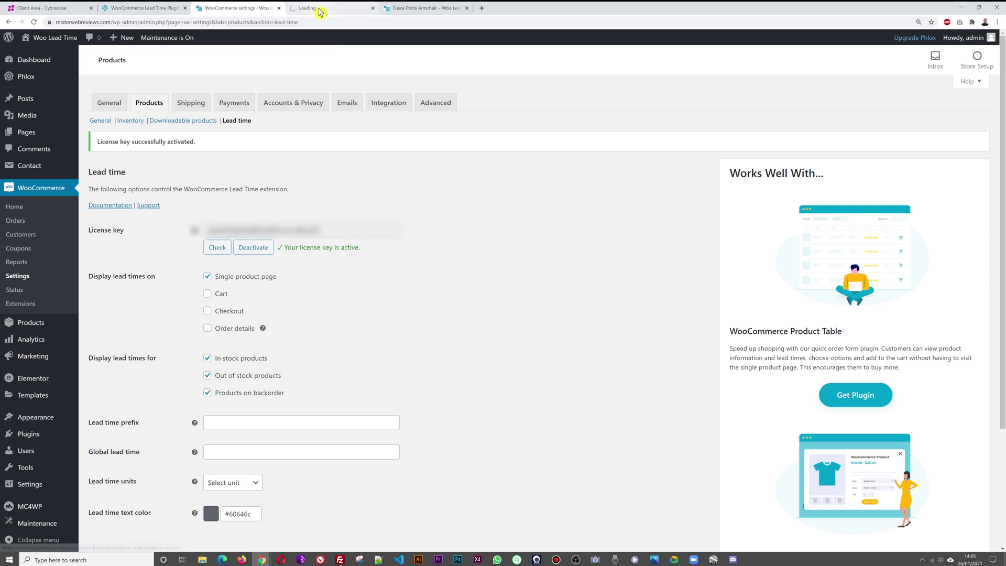
pyautogui.click(319, 9)
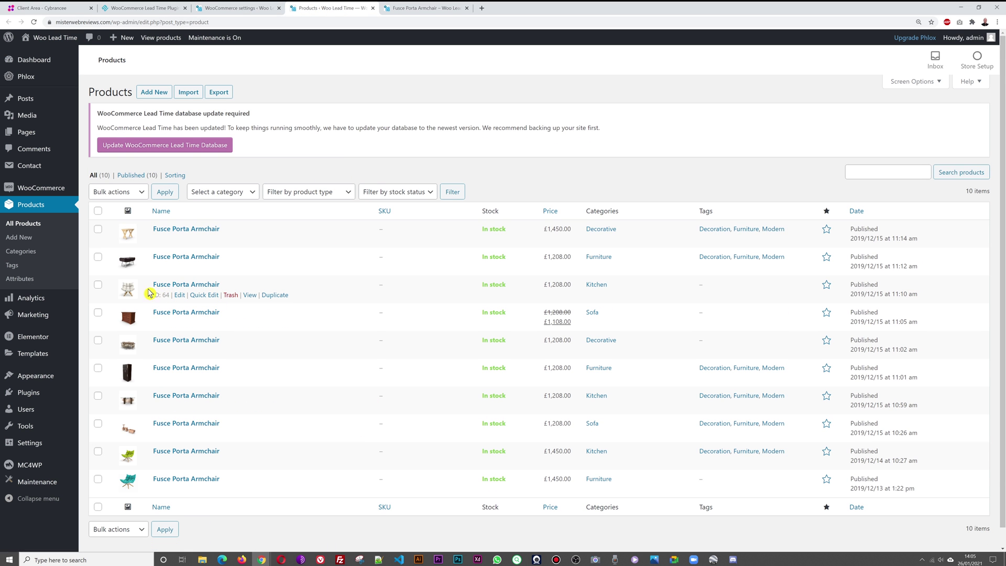
pyautogui.click(193, 286)
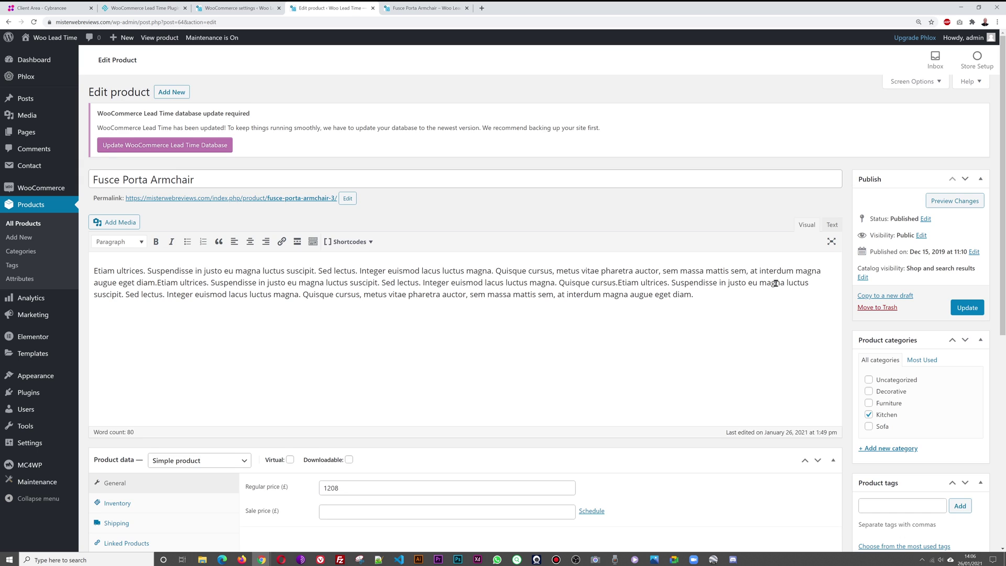
# - Set the armchair's inventory lead time to "Available 1st week of February 2021", update the product and check its reloaded storefront page
pyautogui.scroll(-5, 776, 284)
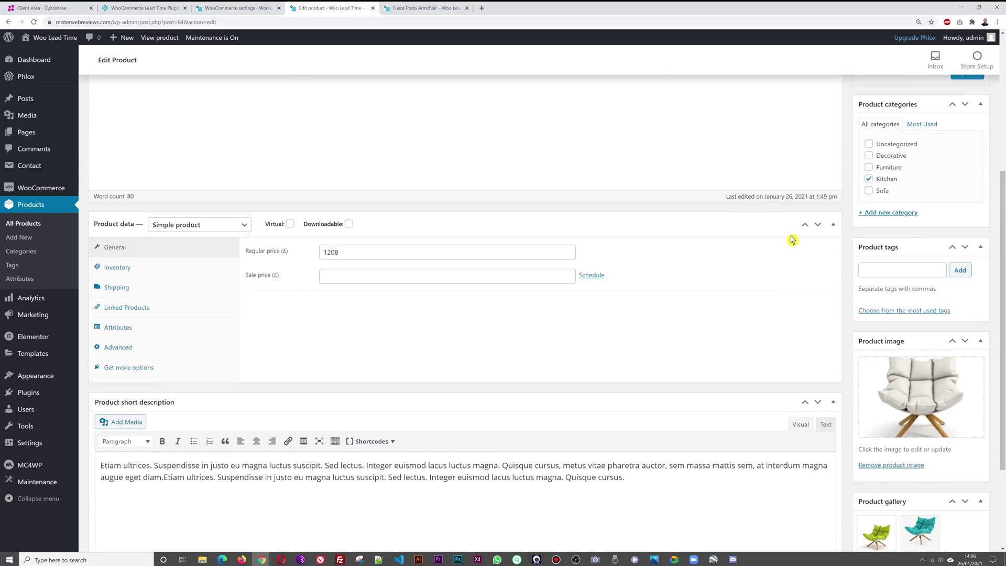
pyautogui.click(122, 272)
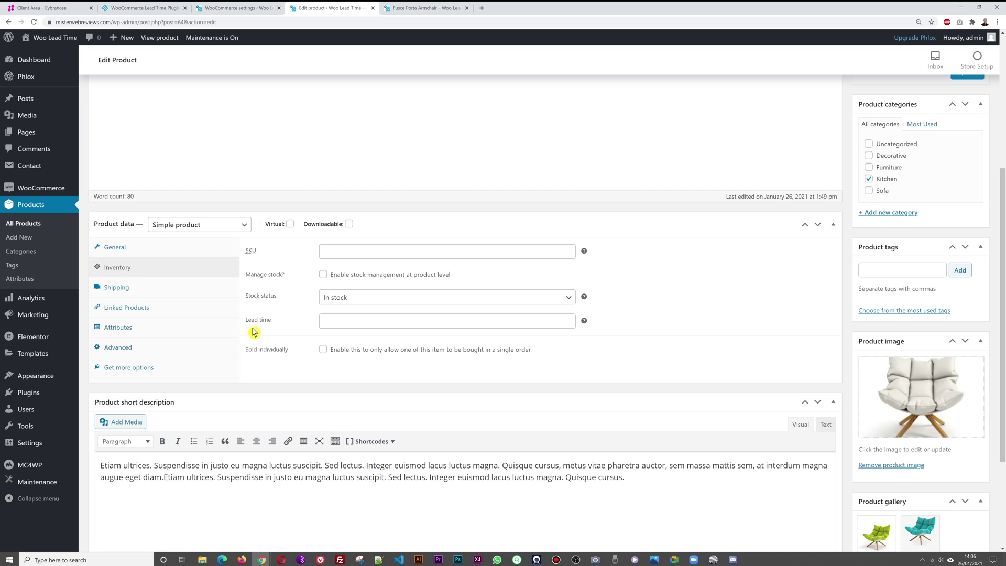
pyautogui.click(332, 322)
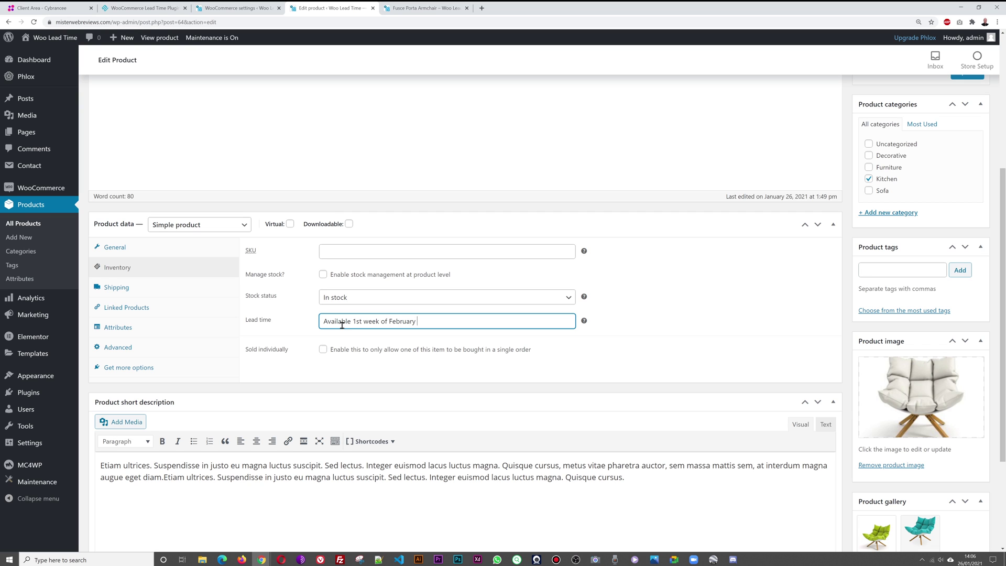
pyautogui.click(620, 349)
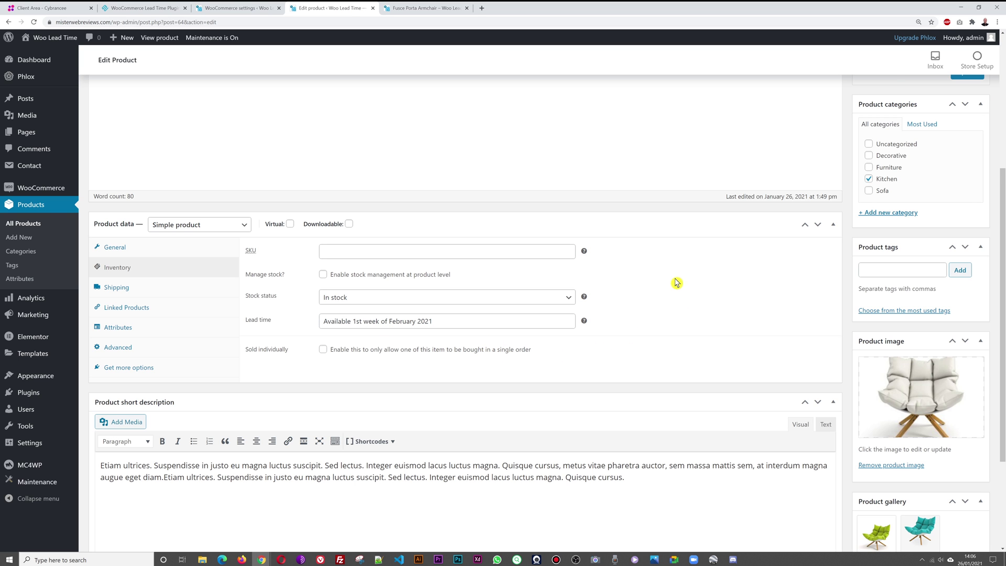
pyautogui.scroll(4, 676, 283)
pyautogui.click(967, 268)
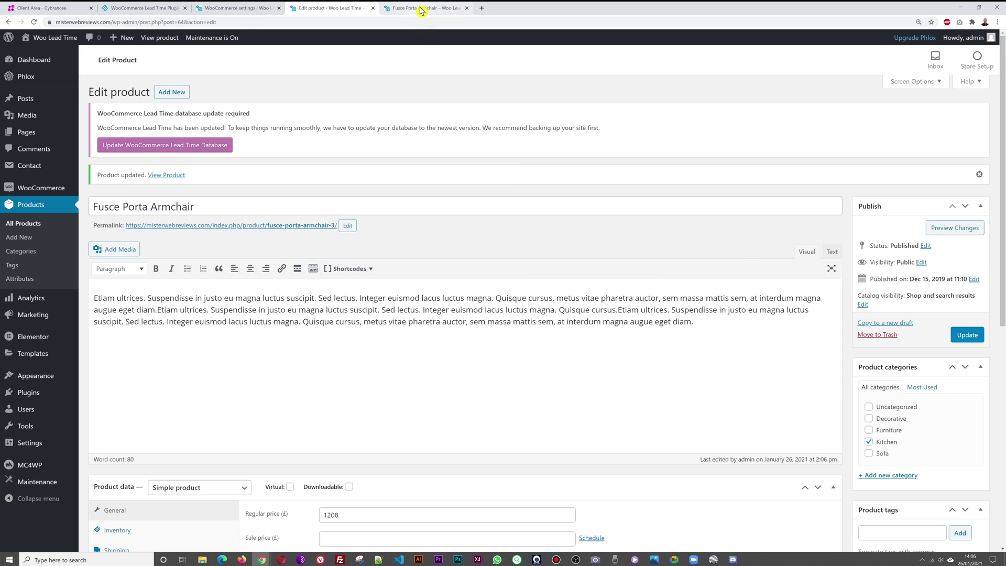
pyautogui.click(419, 7)
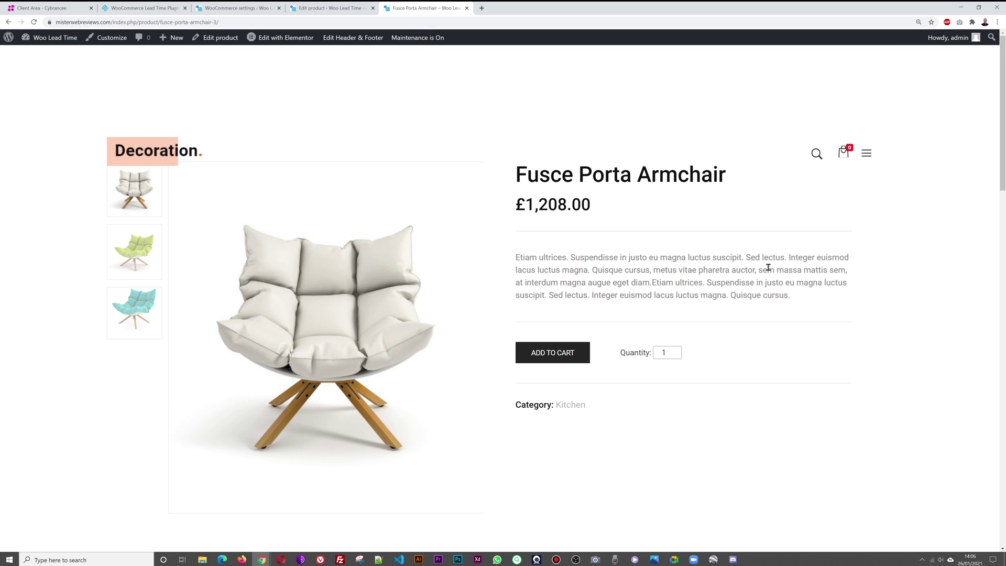
pyautogui.press('F5')
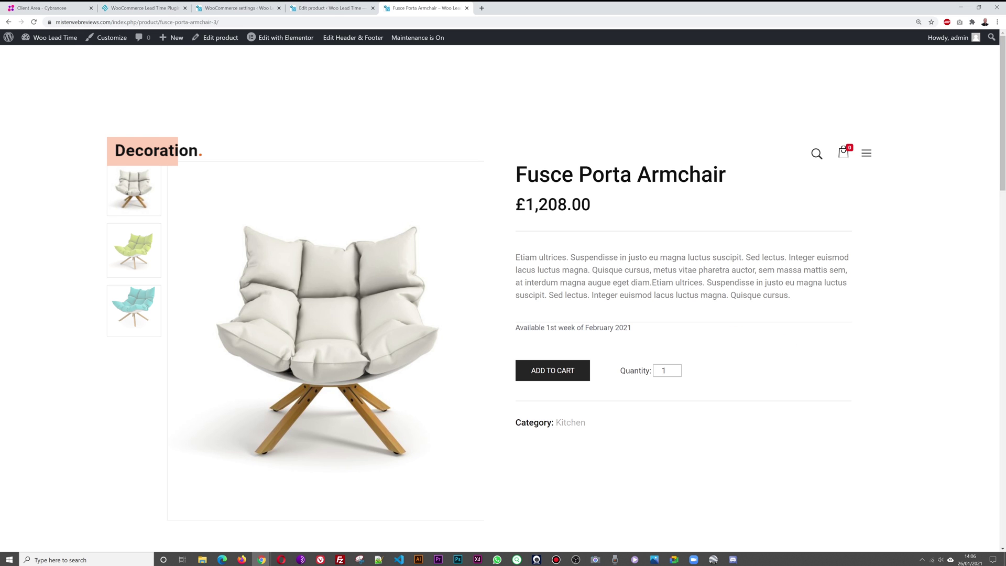
# - In the plugin's lead time settings, set the prefix to "Available in" and the units to Days, and save the changes
pyautogui.hotkey('ctrl', 'pageup')
pyautogui.hotkey('ctrl', 'pageup')
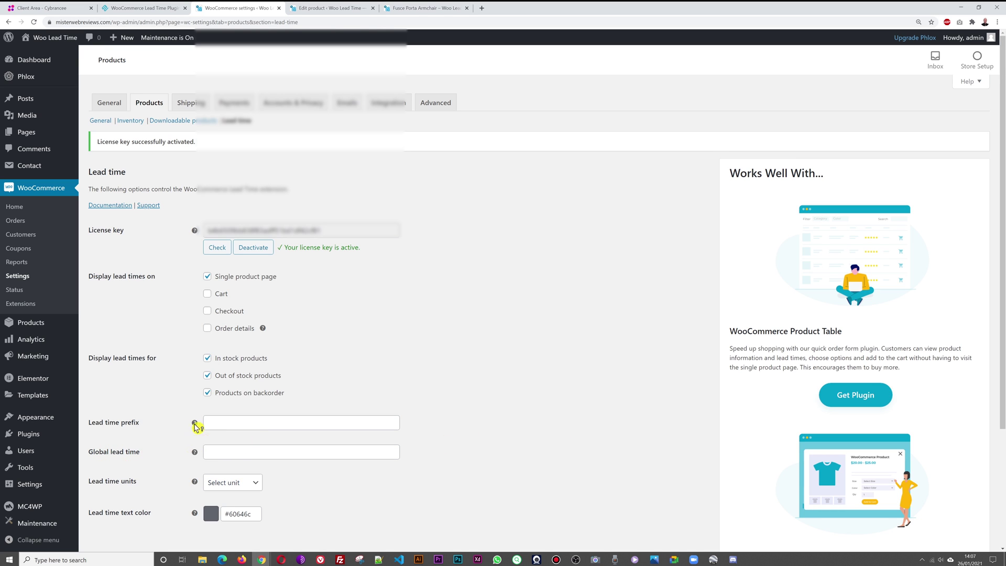
pyautogui.moveTo(196, 425)
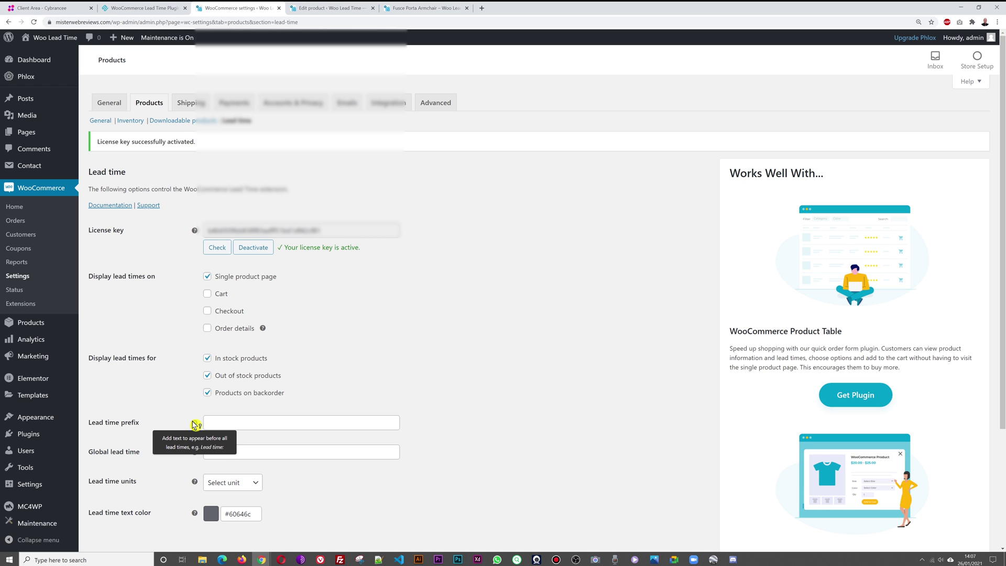
pyautogui.click(248, 421)
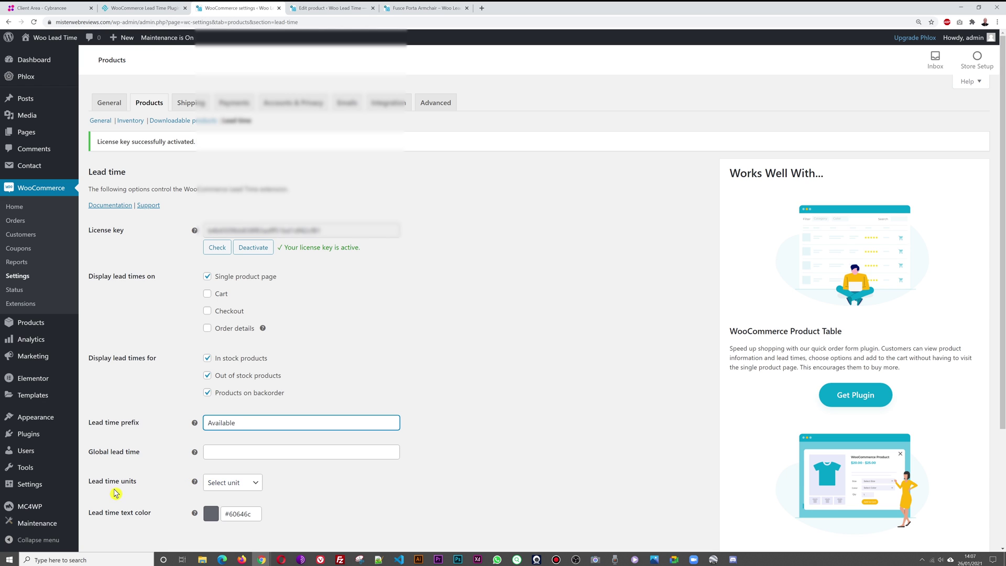
pyautogui.click(254, 483)
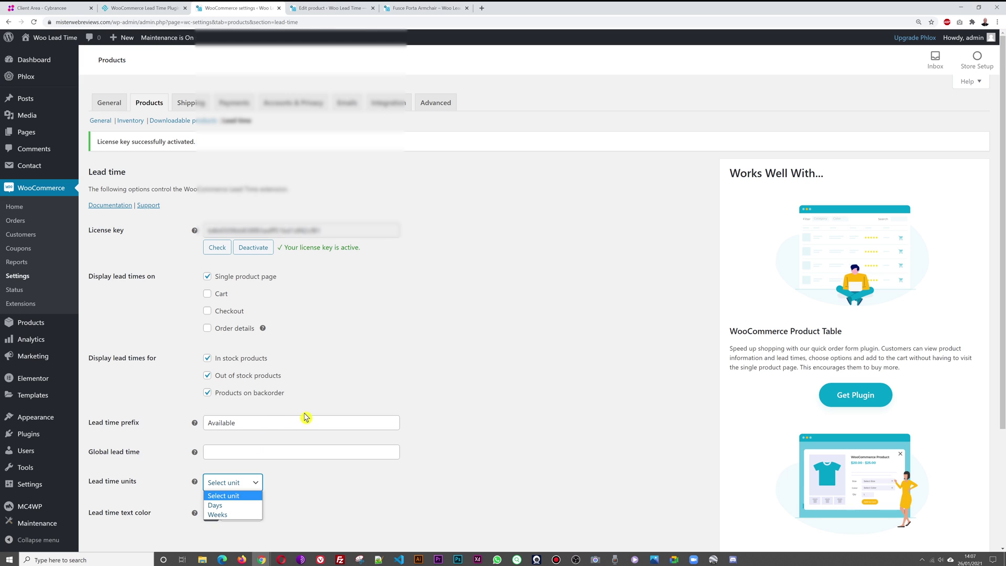
pyautogui.click(251, 510)
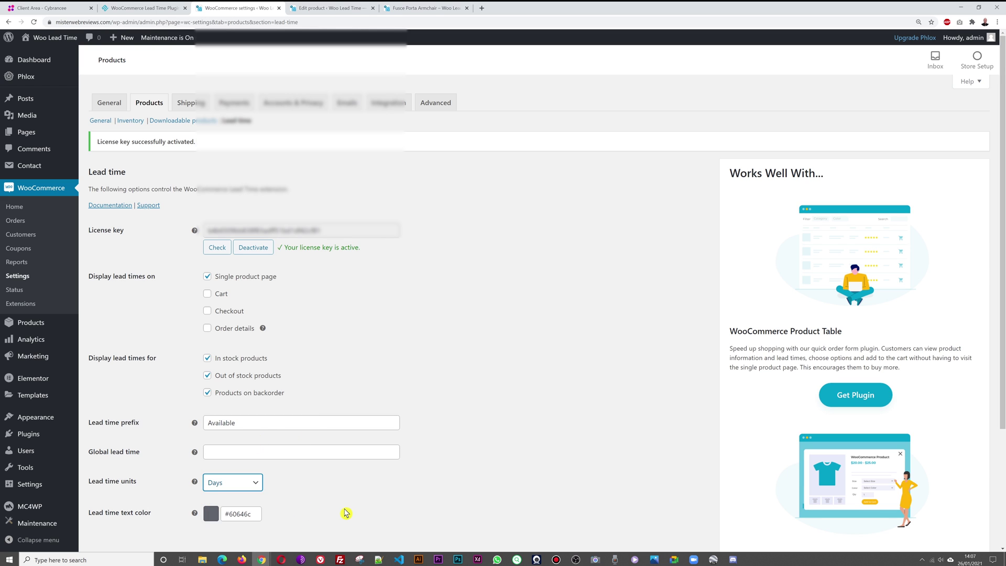
pyautogui.click(262, 424)
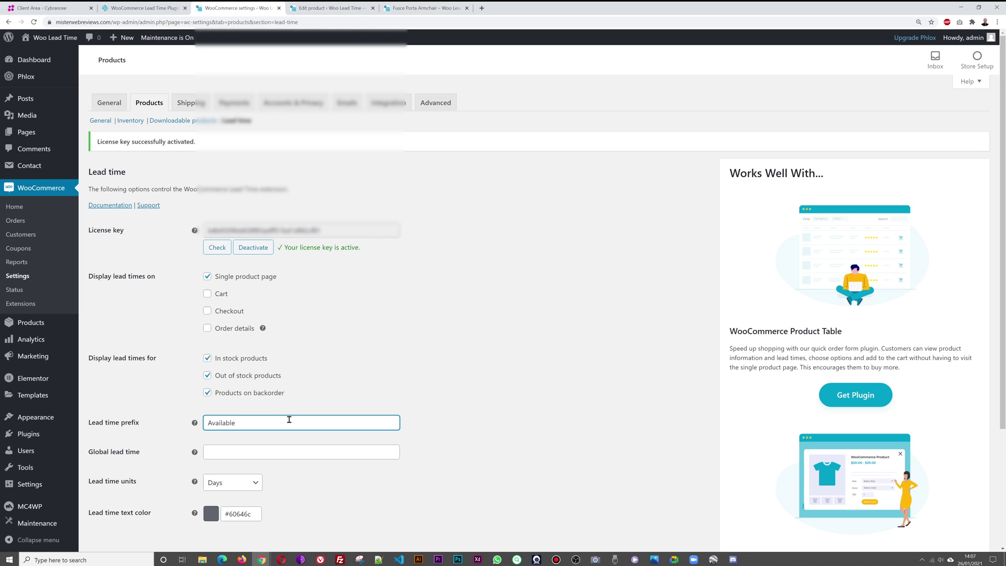
pyautogui.write('in')
pyautogui.scroll(-3, 456, 371)
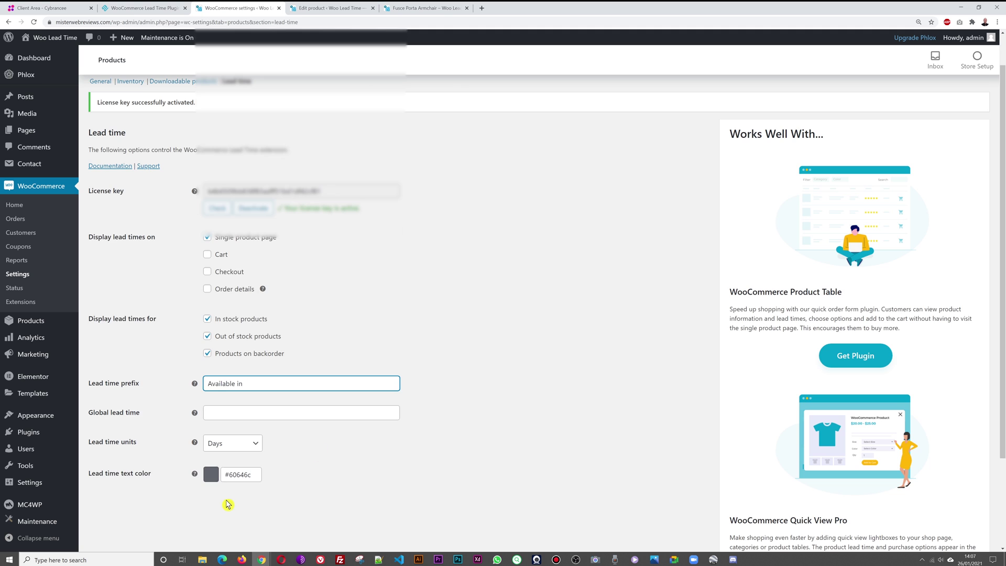
pyautogui.click(118, 506)
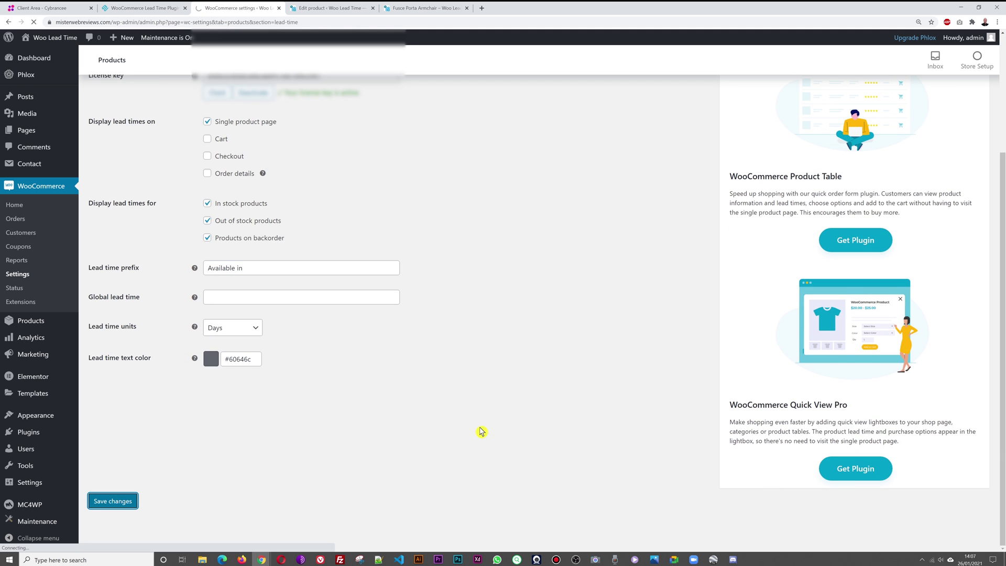
# - Reload the armchair's storefront page to check how the prefix and units appear in its lead time
pyautogui.click(339, 8)
pyautogui.click(390, 8)
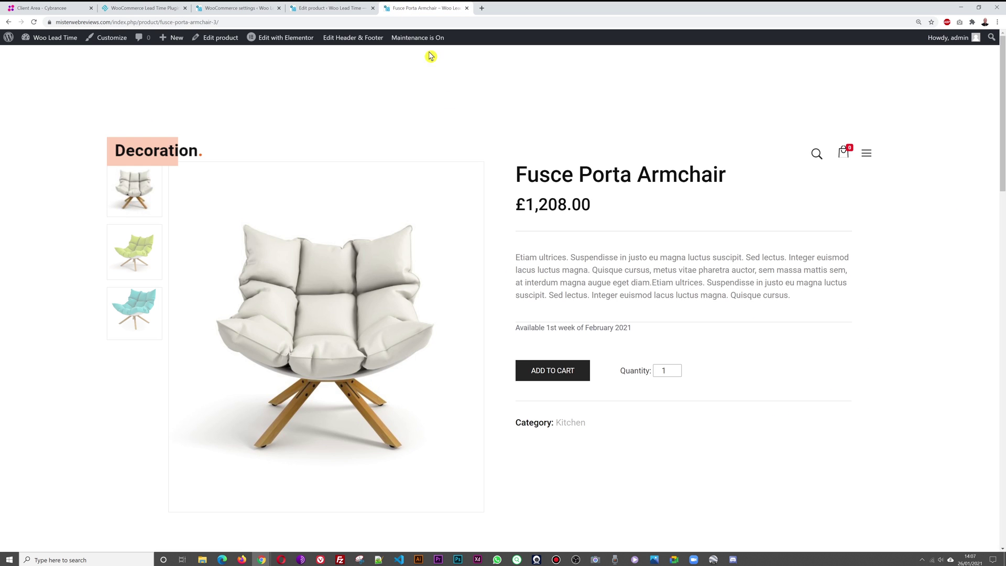
pyautogui.press('F5')
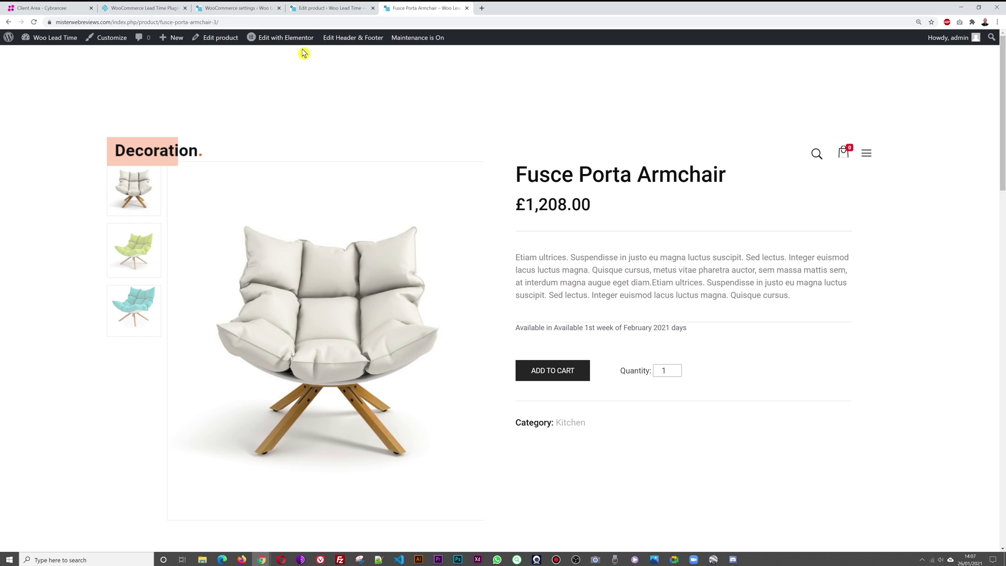
# - Replace the armchair's inventory lead time with 14 and update the product
pyautogui.click(321, 9)
pyautogui.scroll(-4, 633, 300)
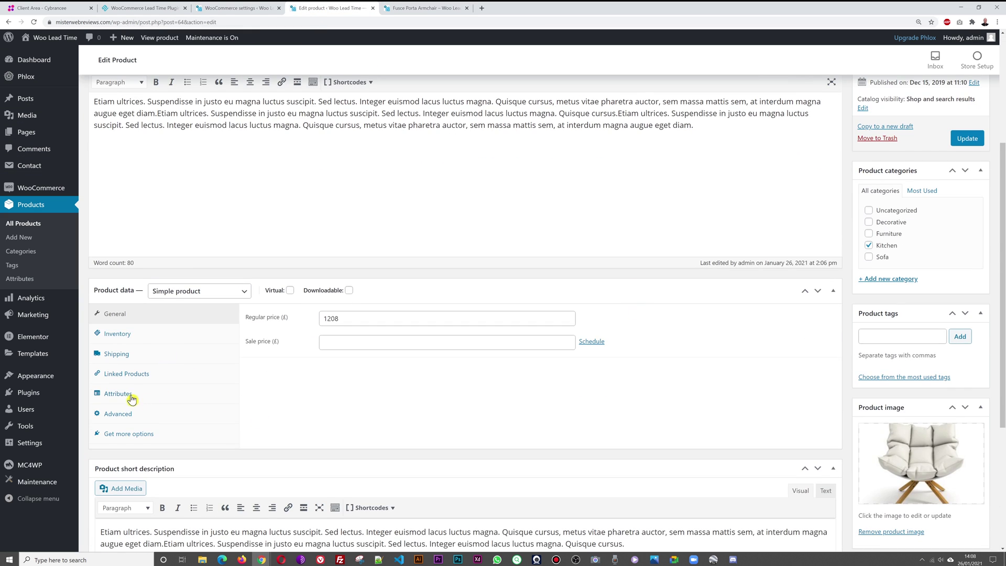
pyautogui.click(118, 334)
pyautogui.moveTo(447, 389); pyautogui.dragTo(274, 393)
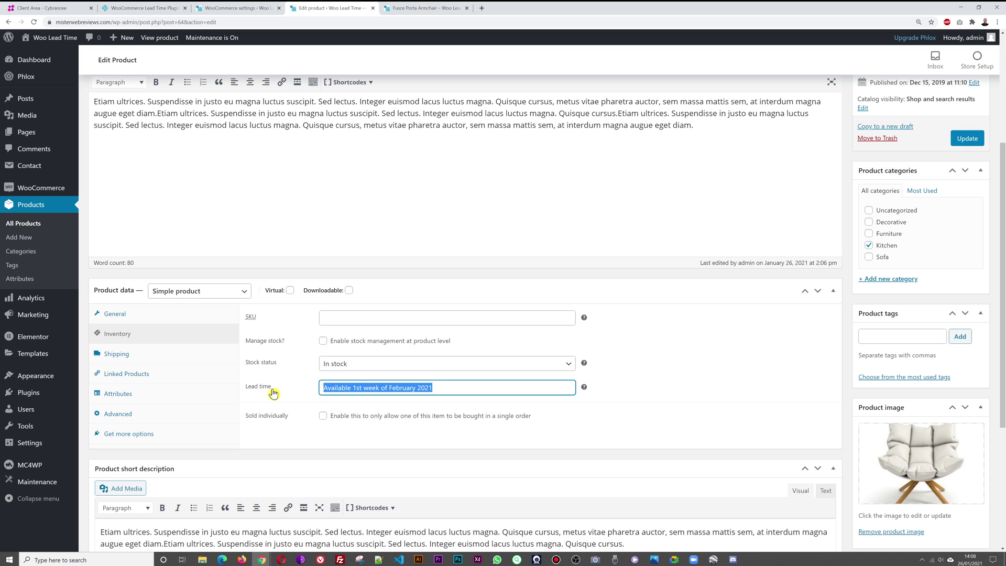
pyautogui.write('14')
pyautogui.click(659, 386)
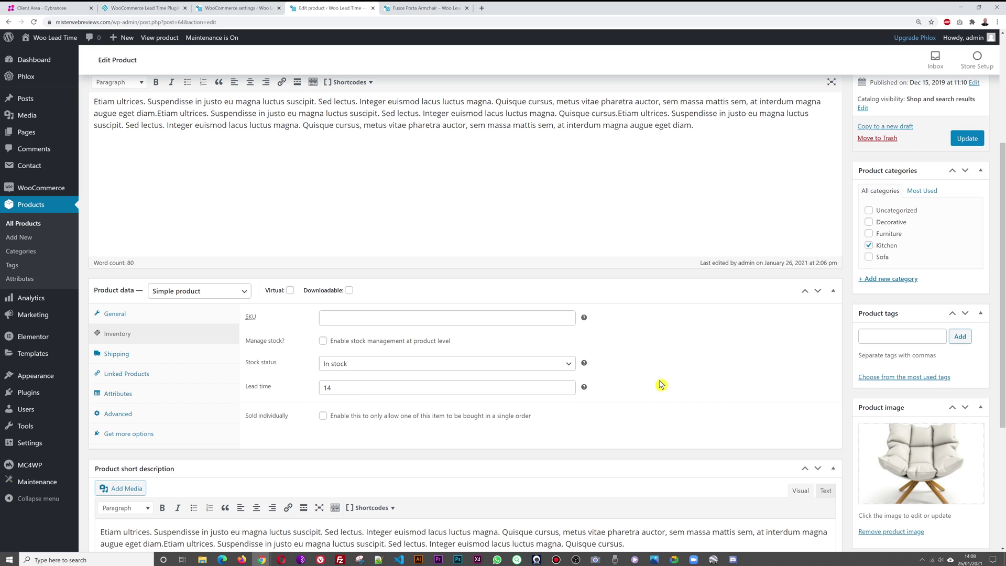
pyautogui.click(968, 139)
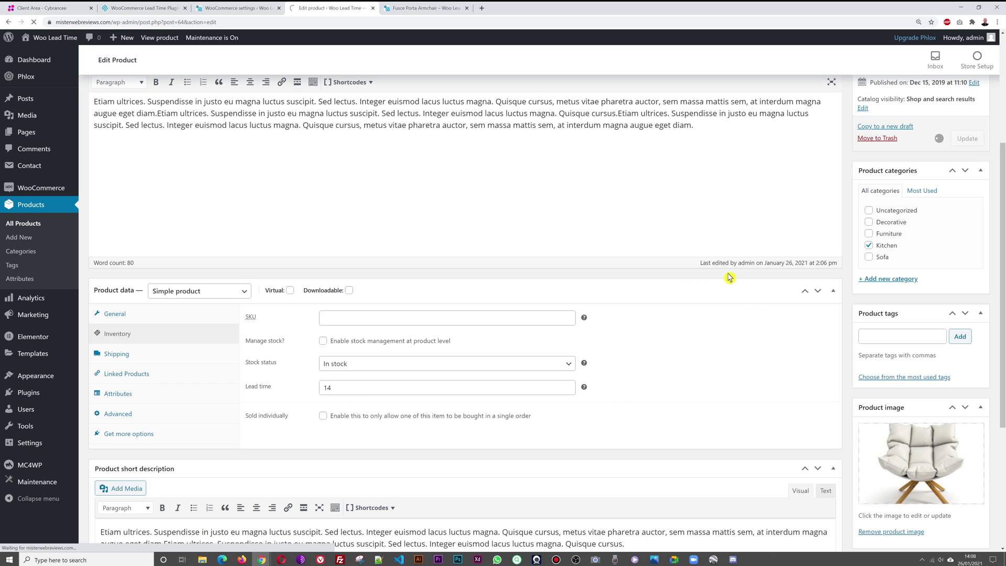
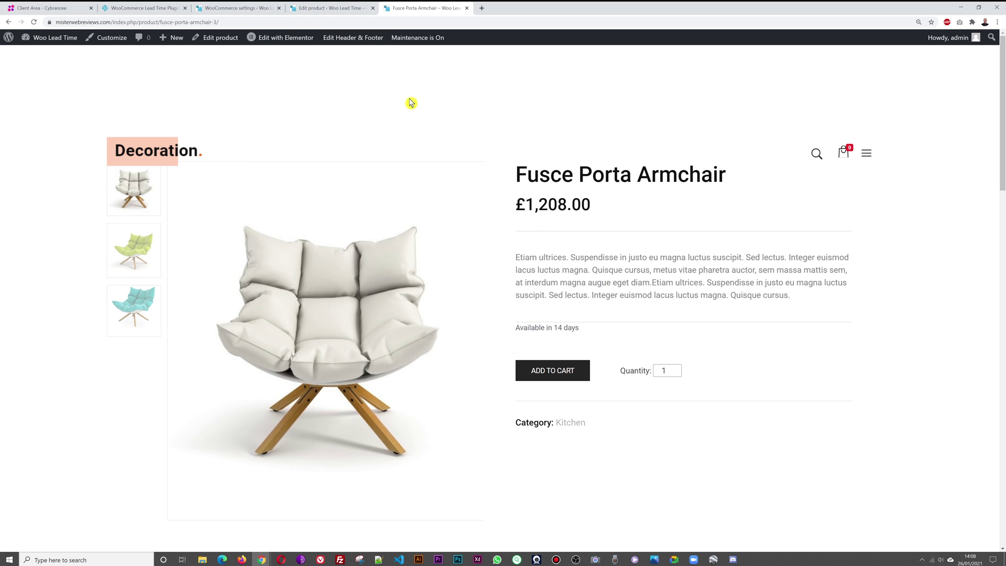
# - Compare the plugin's prefix and unit settings and the armchair's inventory lead time with the text on its storefront page
pyautogui.click(244, 8)
pyautogui.scroll(-3, 536, 348)
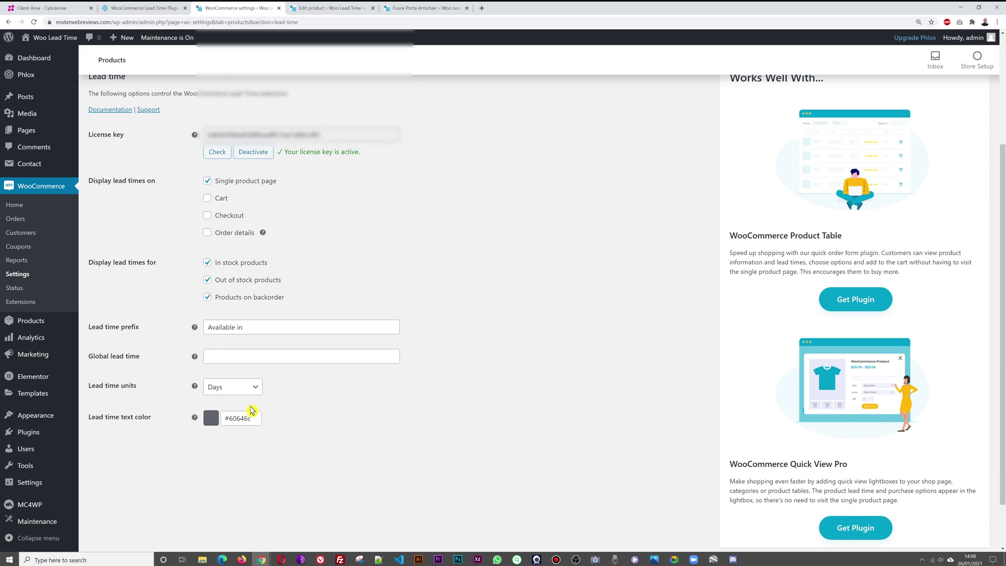
pyautogui.click(403, 9)
pyautogui.click(330, 7)
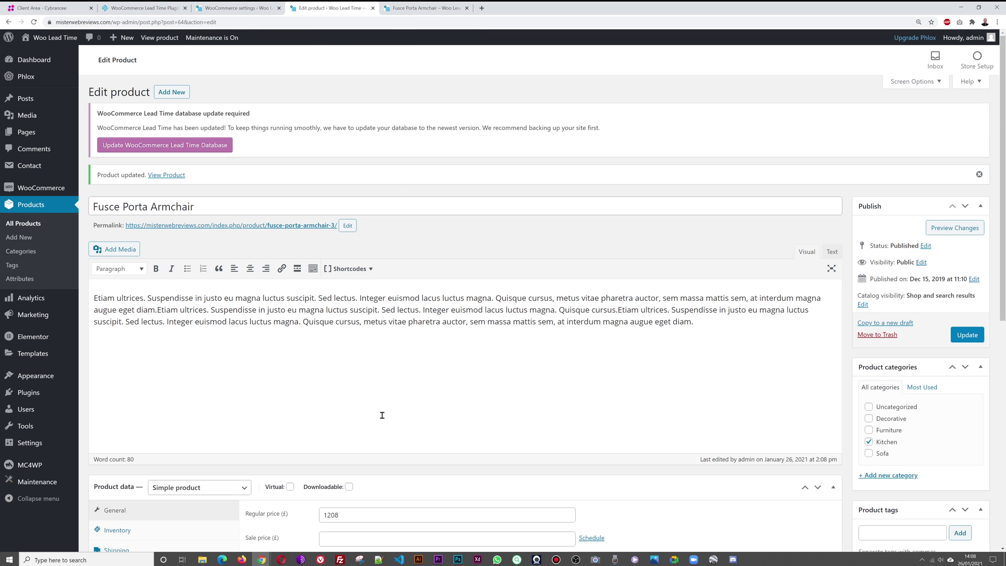
pyautogui.scroll(-3, 382, 415)
pyautogui.click(118, 373)
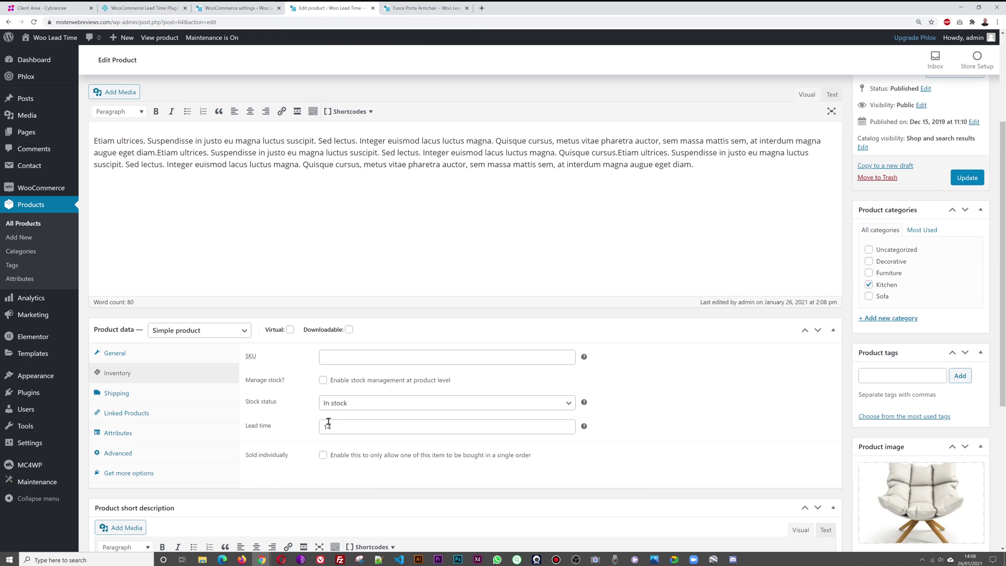
pyautogui.click(431, 8)
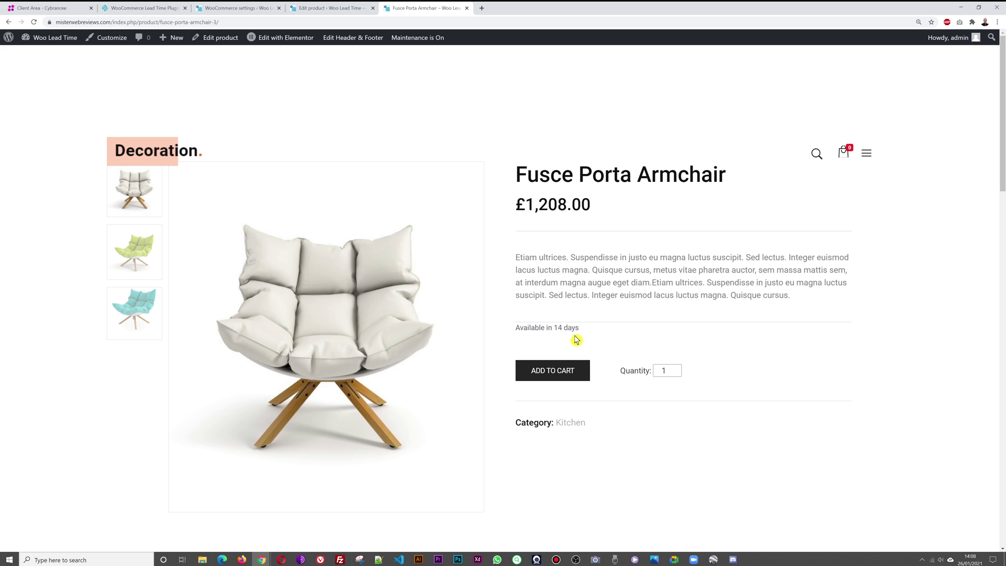
# - Set the plugin's lead time units to Weeks and save the changes
pyautogui.click(246, 10)
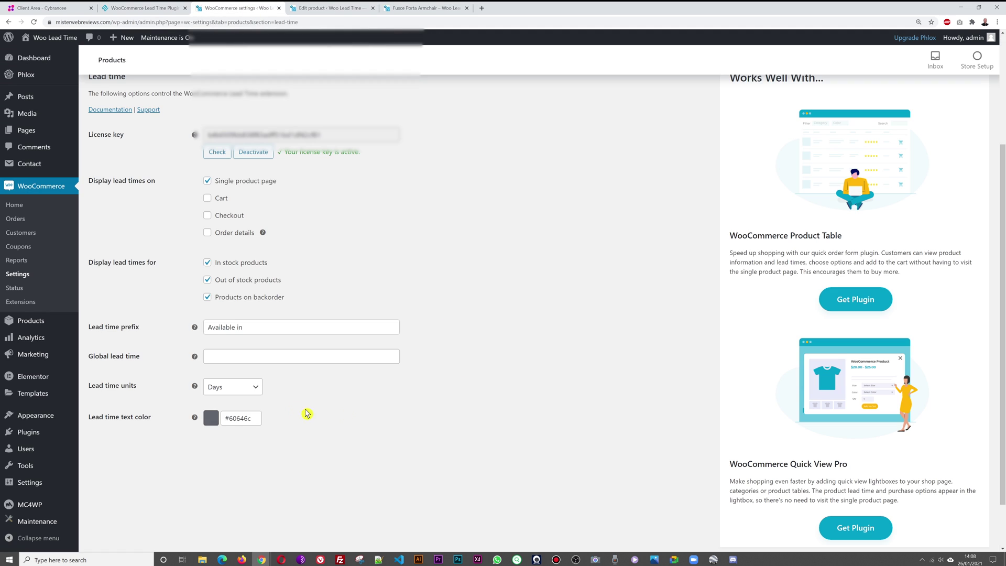
pyautogui.click(254, 392)
pyautogui.click(247, 418)
pyautogui.scroll(-2, 447, 404)
pyautogui.click(128, 501)
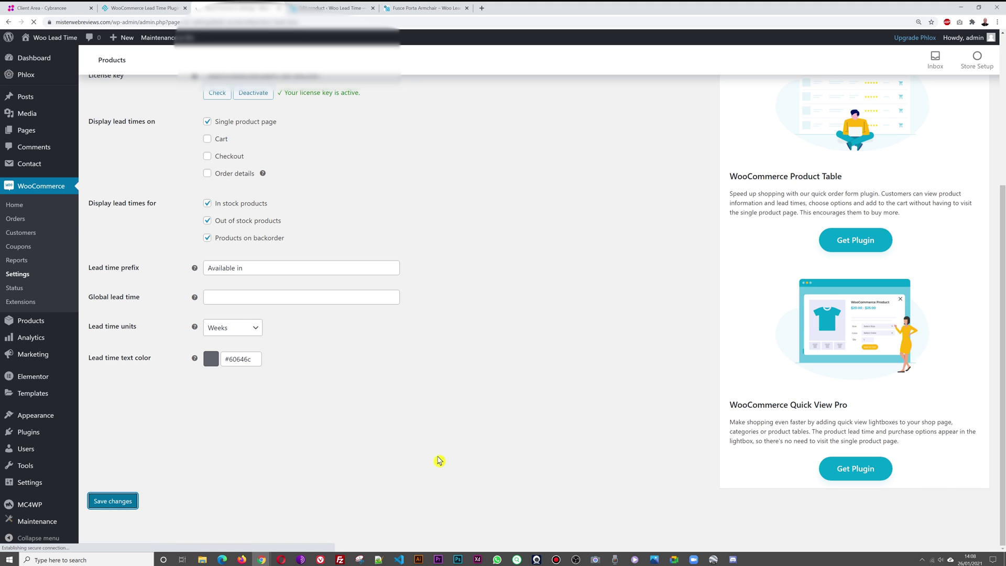
# - Set the armchair's inventory lead time to 2, update the product and check its storefront page
pyautogui.hotkey('ctrl', 'Tab')
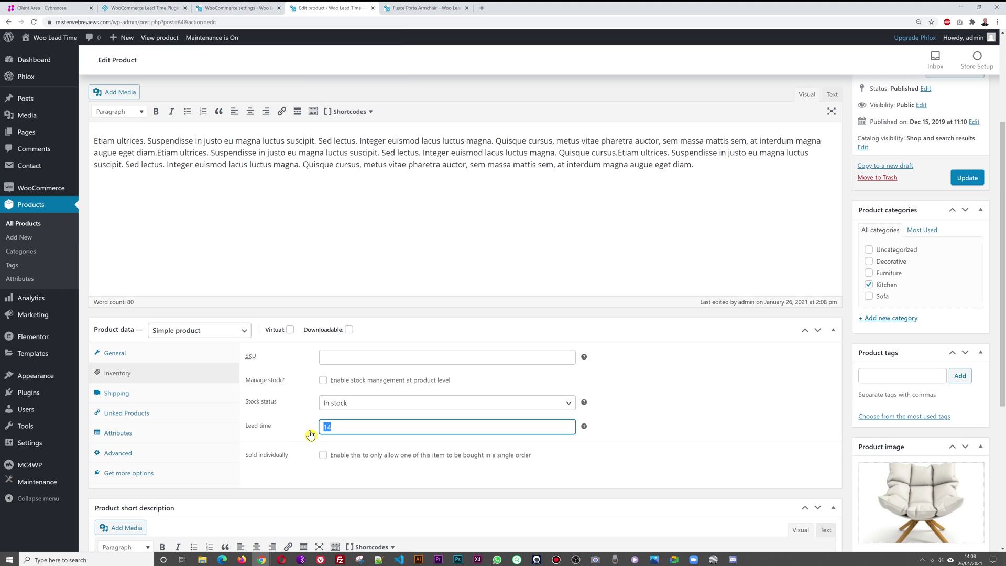
pyautogui.write('2')
pyautogui.click(967, 178)
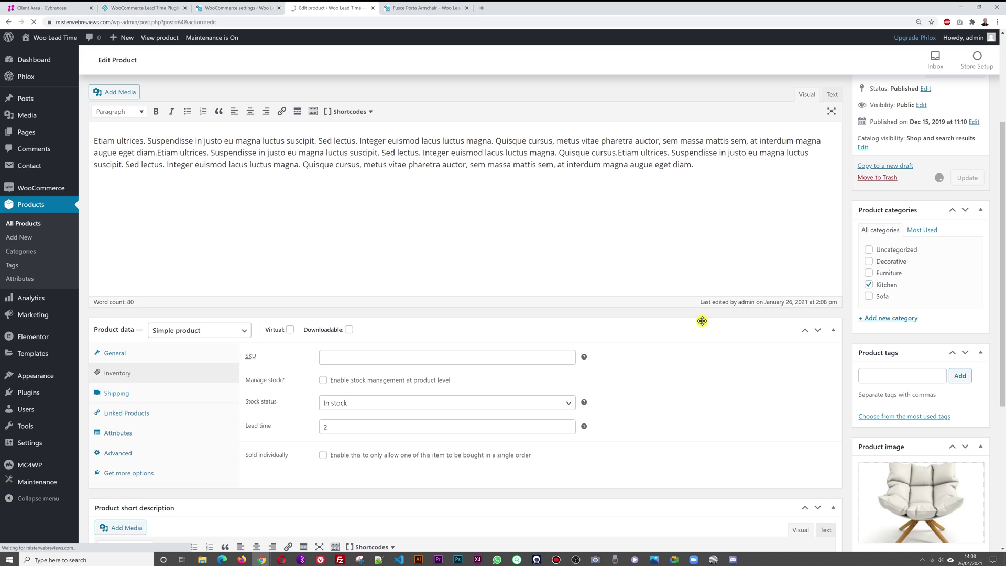
pyautogui.click(408, 10)
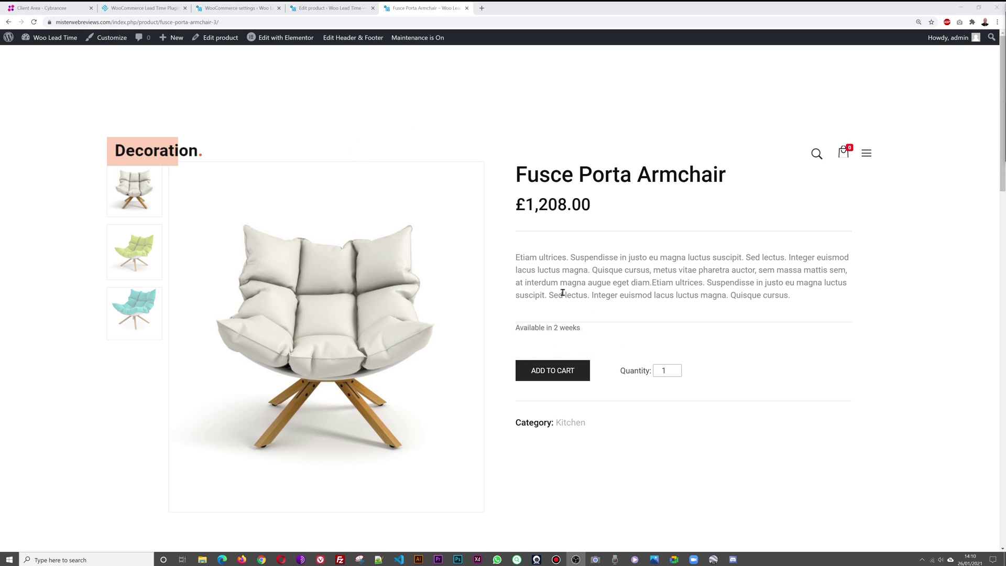
# - Clear the plugin's lead time text color and pick the light red #e69292 instead
pyautogui.click(250, 7)
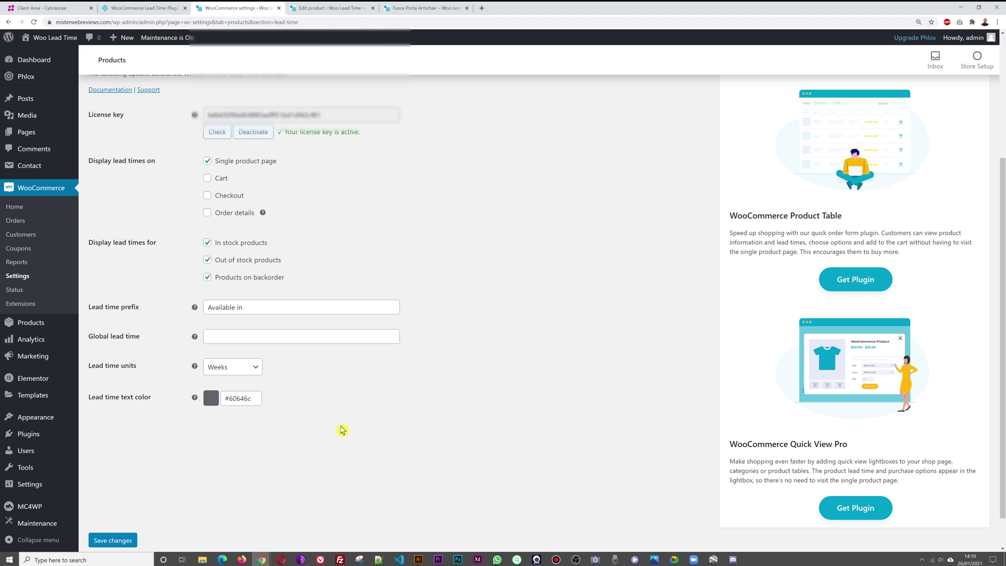
pyautogui.click(249, 399)
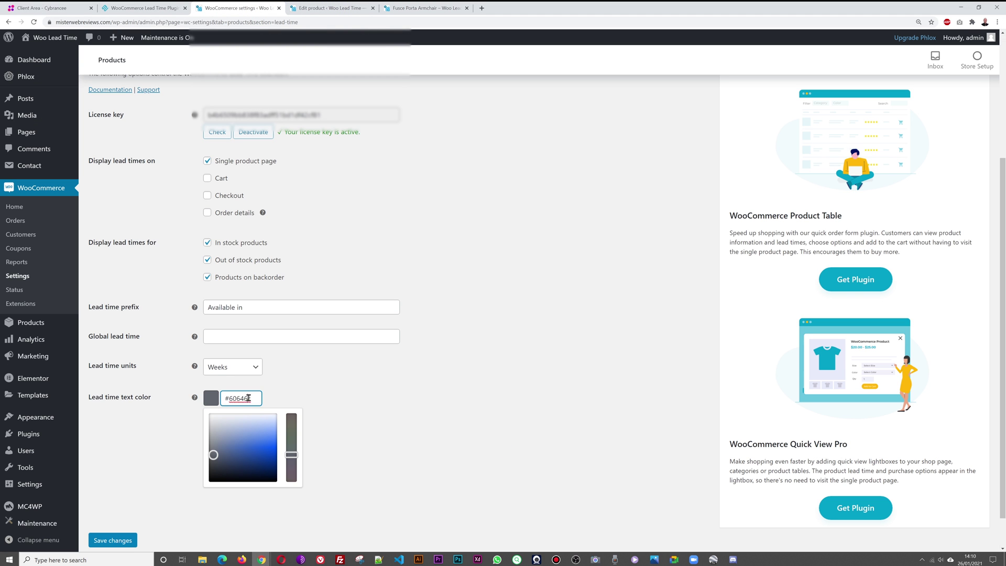
pyautogui.moveTo(257, 399); pyautogui.dragTo(233, 403)
pyautogui.click(253, 397)
pyautogui.moveTo(230, 399); pyautogui.dragTo(266, 403)
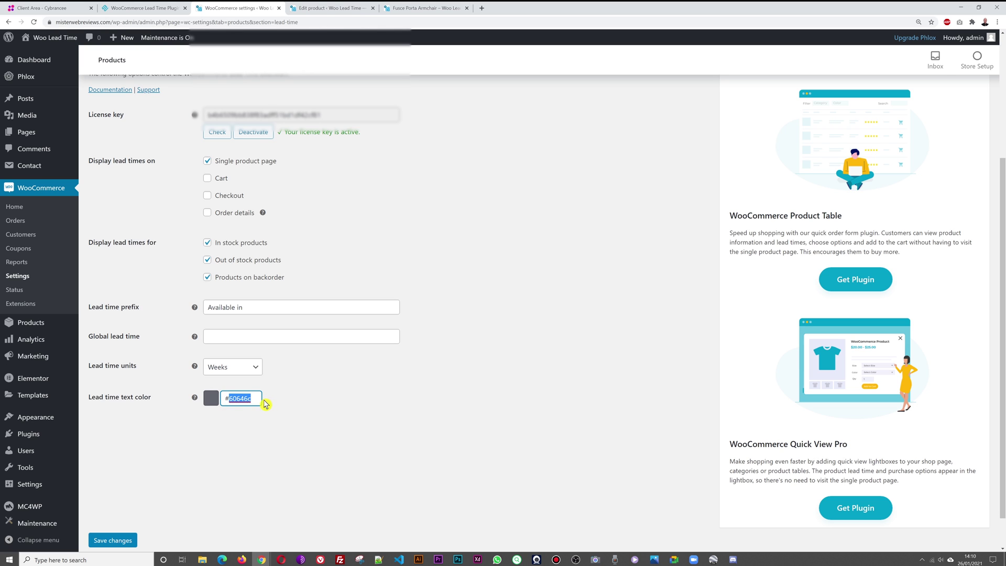
pyautogui.press('BackSpace')
pyautogui.press('BackSpace')
pyautogui.click(253, 402)
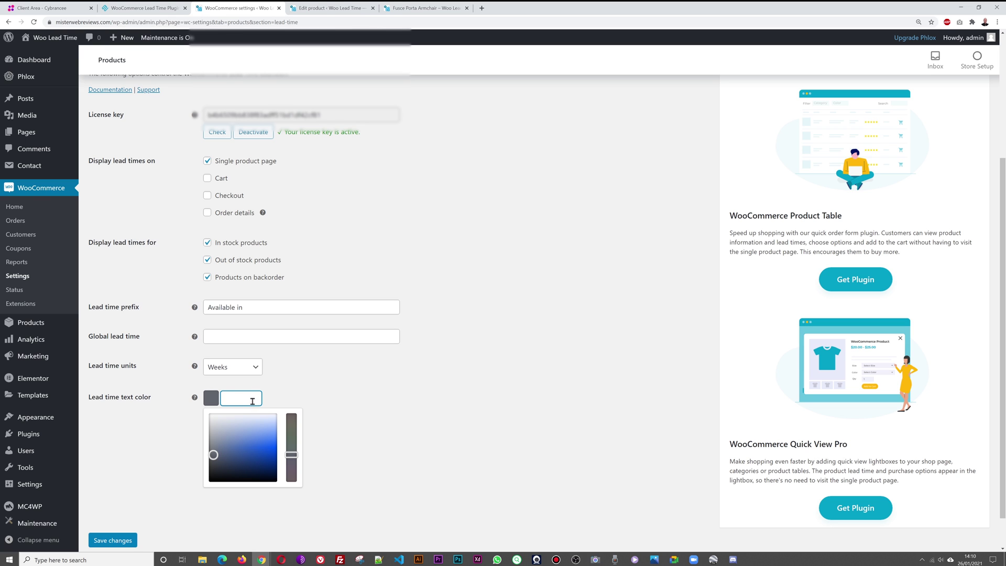
pyautogui.moveTo(220, 456); pyautogui.dragTo(253, 431)
pyautogui.click(291, 415)
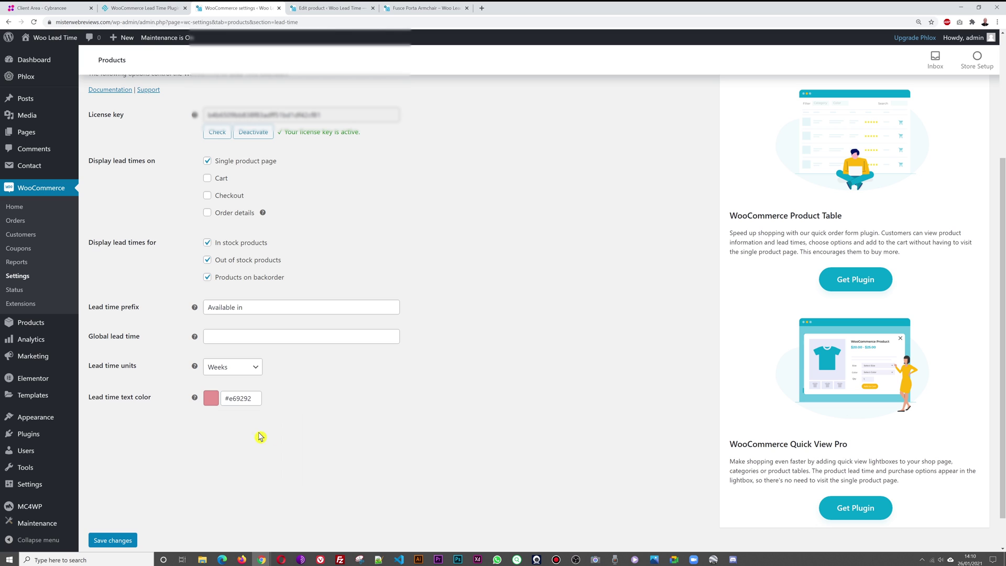
# - Set the lead time text color to #f10808, save the changes and reload the armchair's storefront page
pyautogui.click(213, 399)
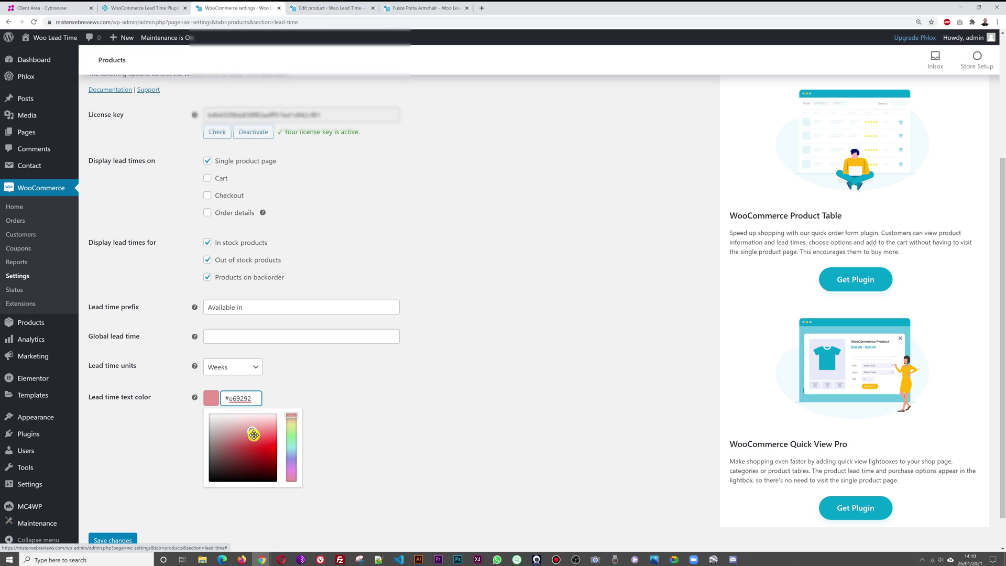
pyautogui.moveTo(253, 432); pyautogui.dragTo(281, 453)
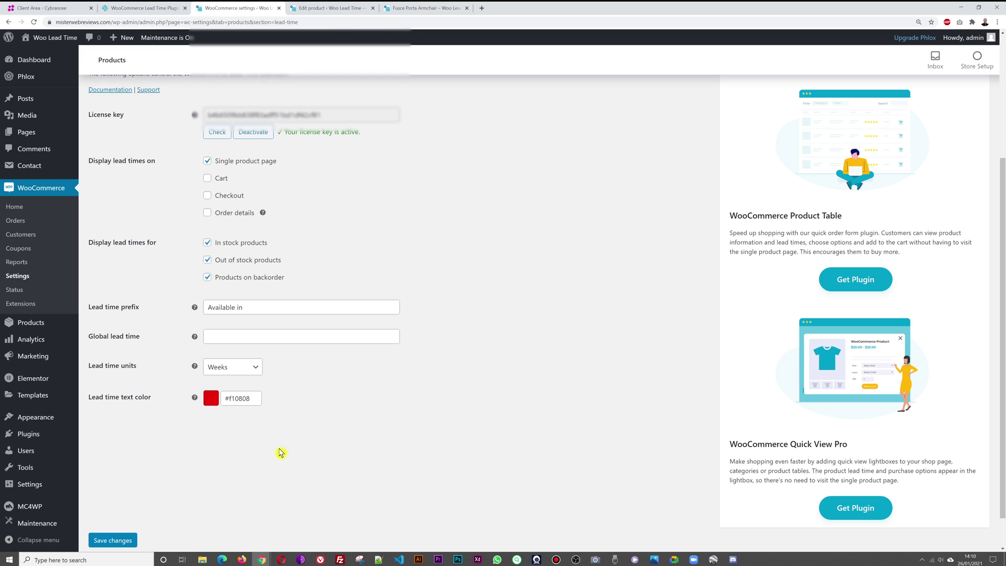
pyautogui.click(119, 541)
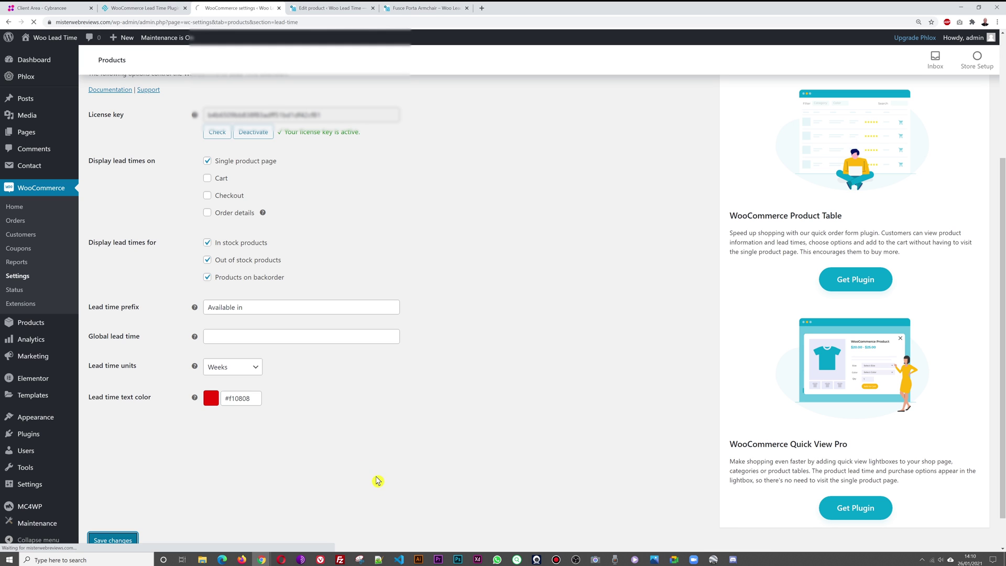
pyautogui.click(422, 8)
pyautogui.press('F5')
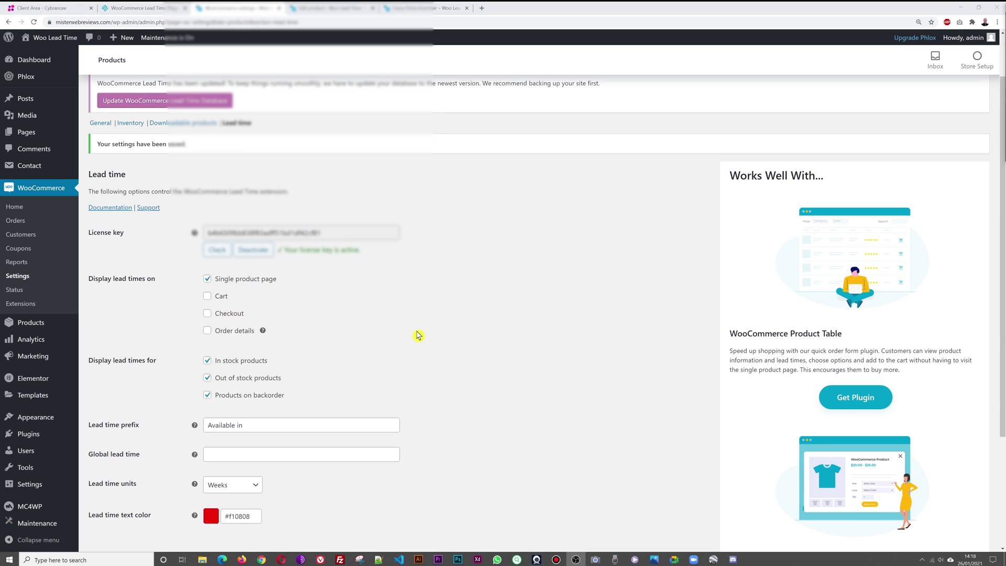
# - Enable lead time display on the cart, checkout and order details, and save the plugin settings
pyautogui.click(208, 296)
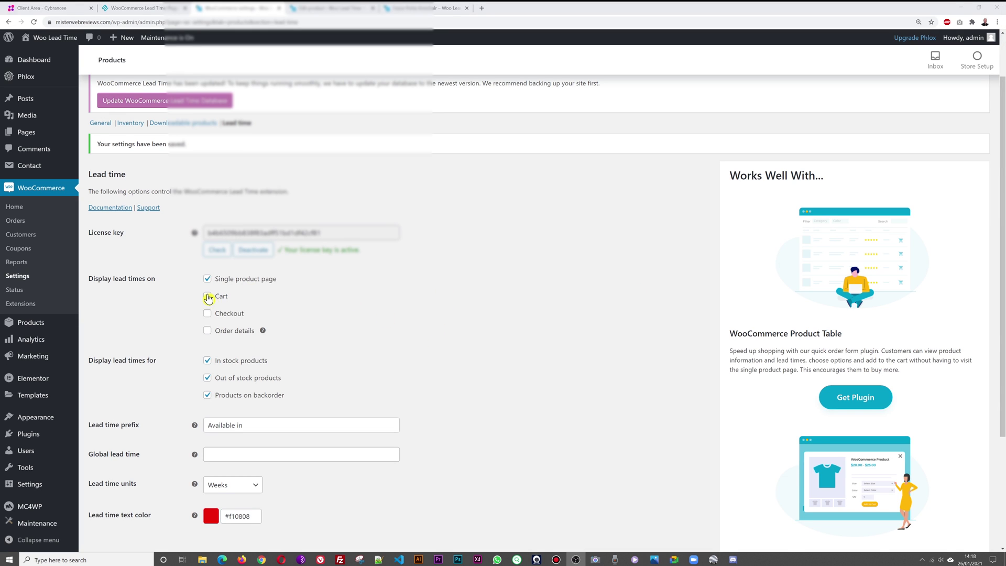
pyautogui.click(208, 314)
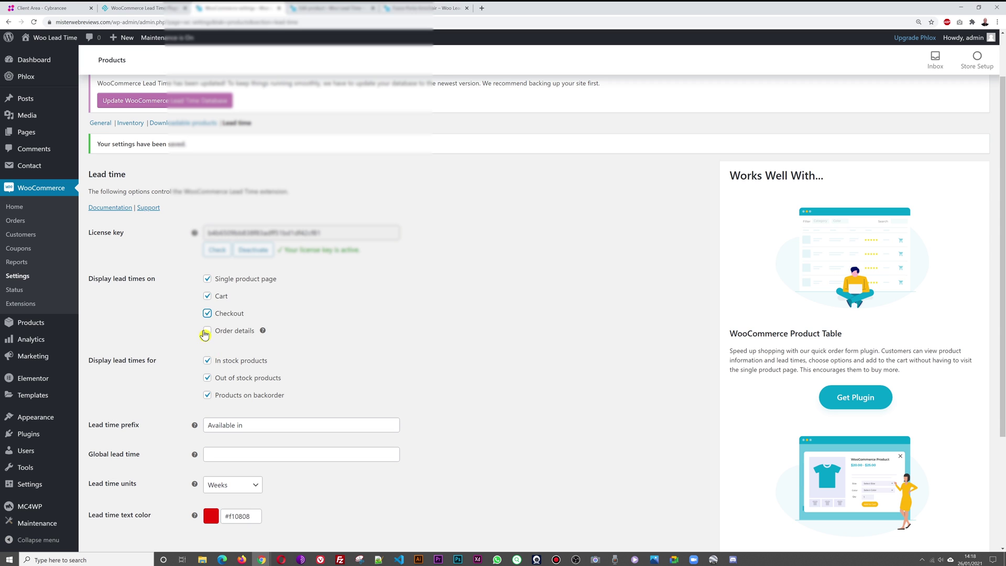
pyautogui.click(206, 332)
pyautogui.scroll(-3, 545, 316)
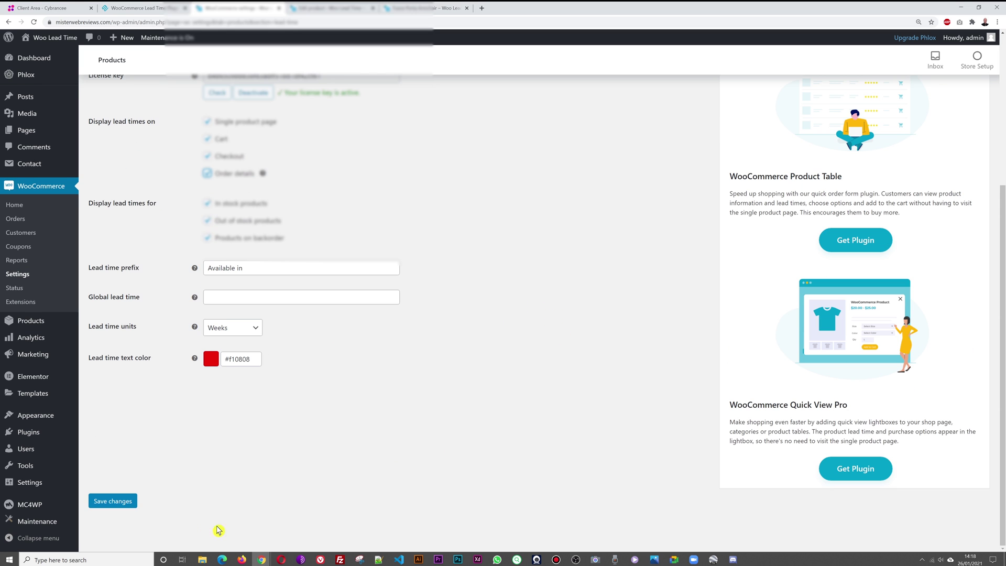
pyautogui.click(121, 504)
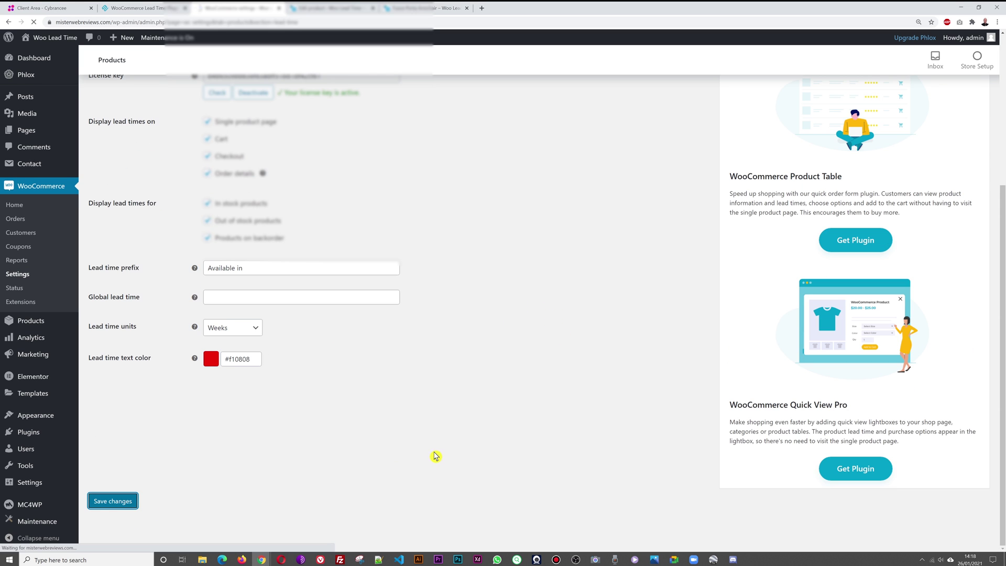
# - Reload the armchair's storefront page and add one armchair to the cart
pyautogui.click(427, 10)
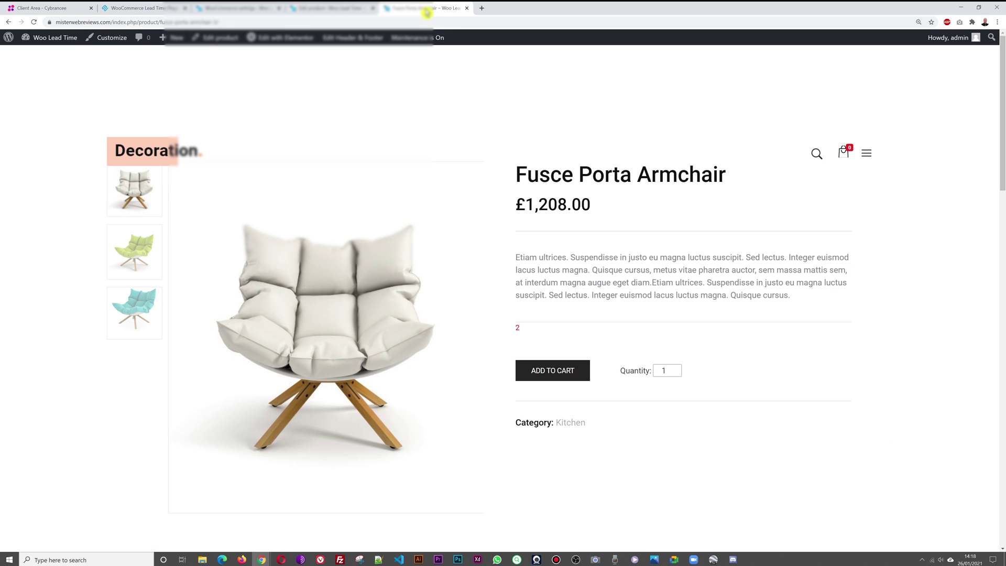
pyautogui.press('F5')
pyautogui.click(566, 377)
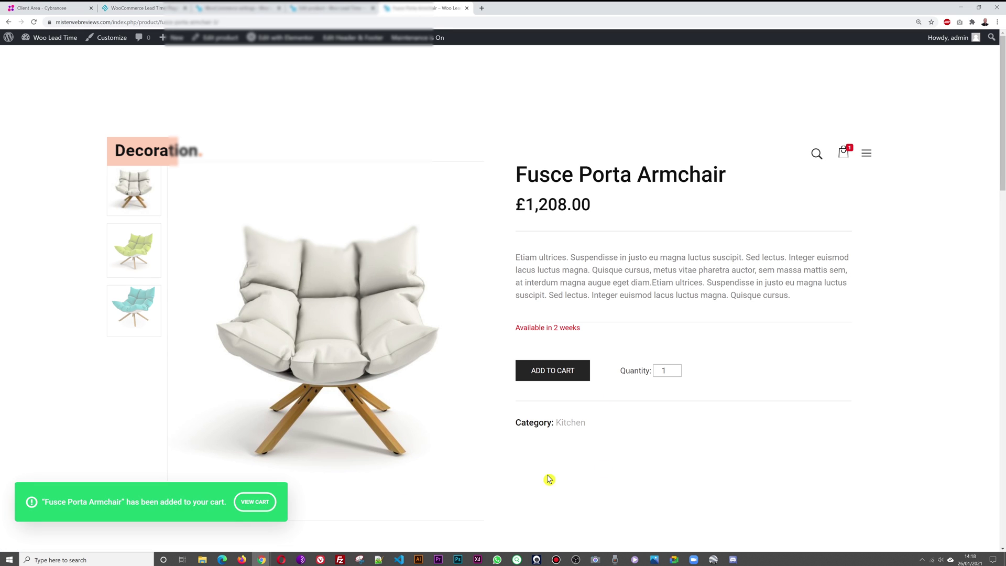
# - View the cart and proceed to checkout, examining the armchair's lead time in the cart and the order summary
pyautogui.click(257, 503)
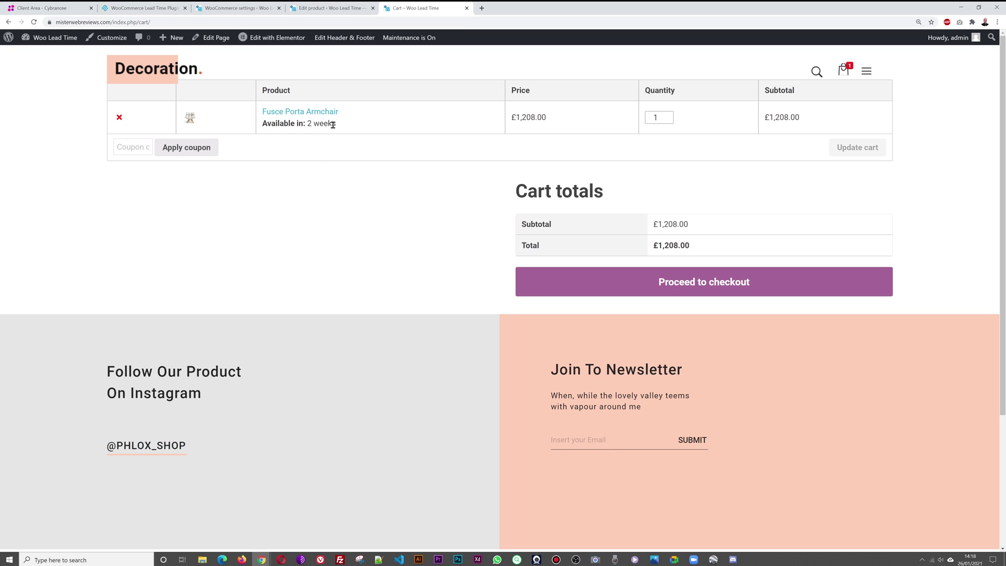
pyautogui.click(725, 285)
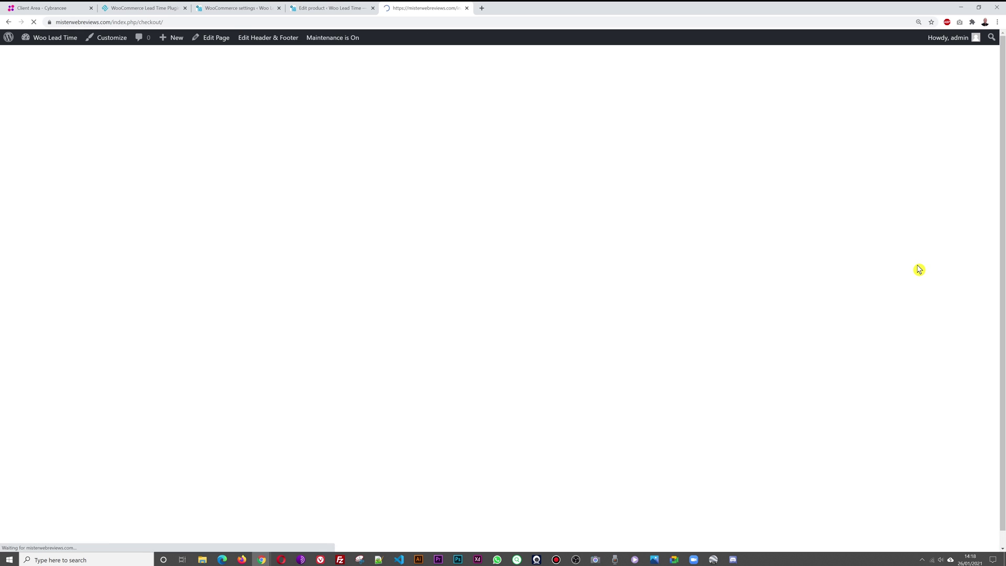
pyautogui.scroll(-10, 771, 285)
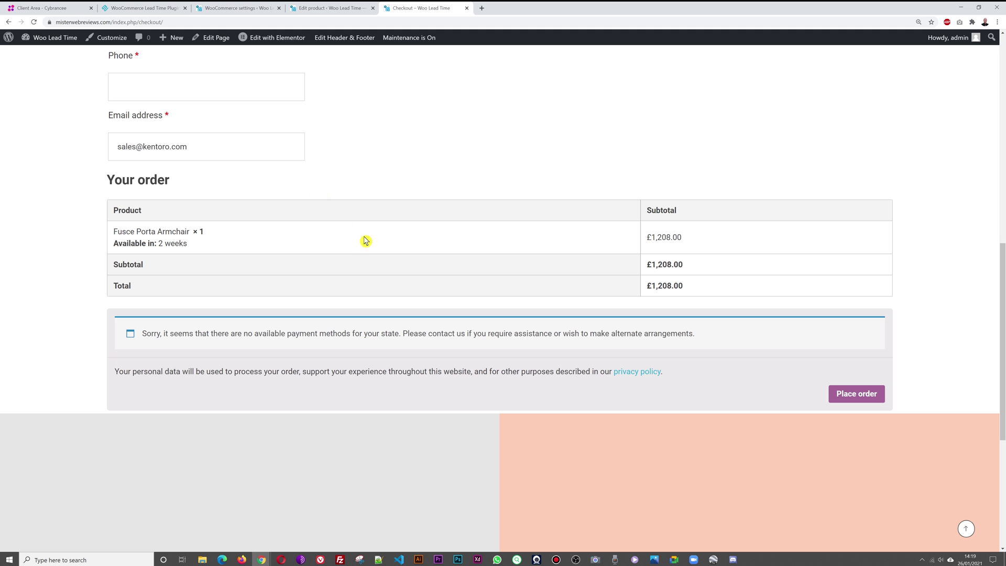
# - Turn off lead time display for in stock products and save the plugin settings
pyautogui.click(246, 8)
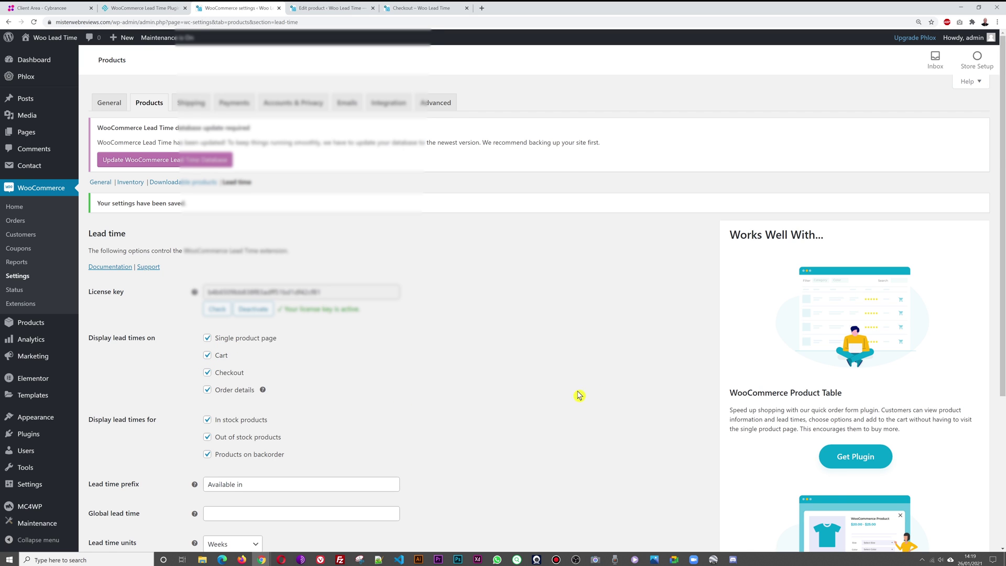
pyautogui.click(207, 421)
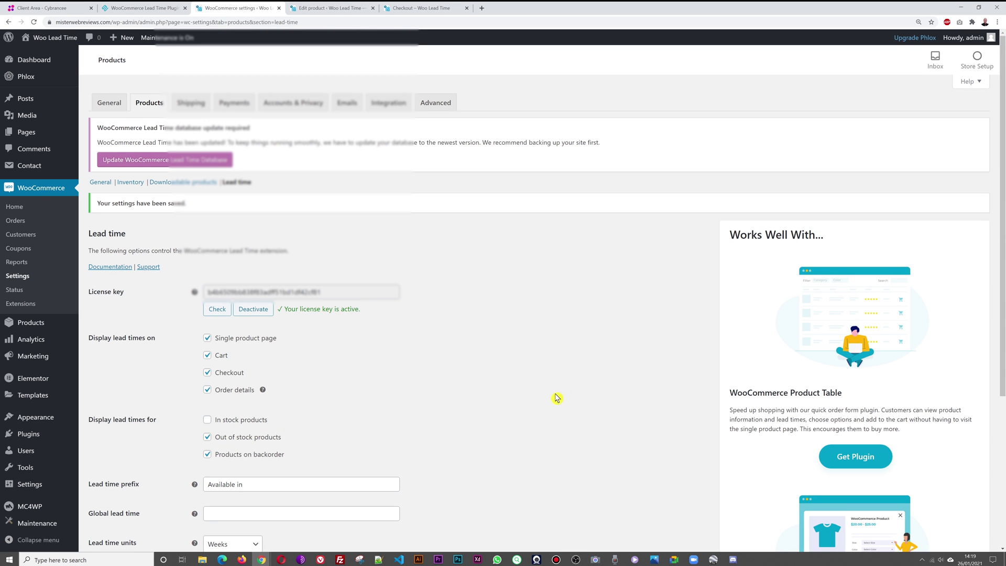
pyautogui.scroll(-4, 555, 398)
pyautogui.click(124, 500)
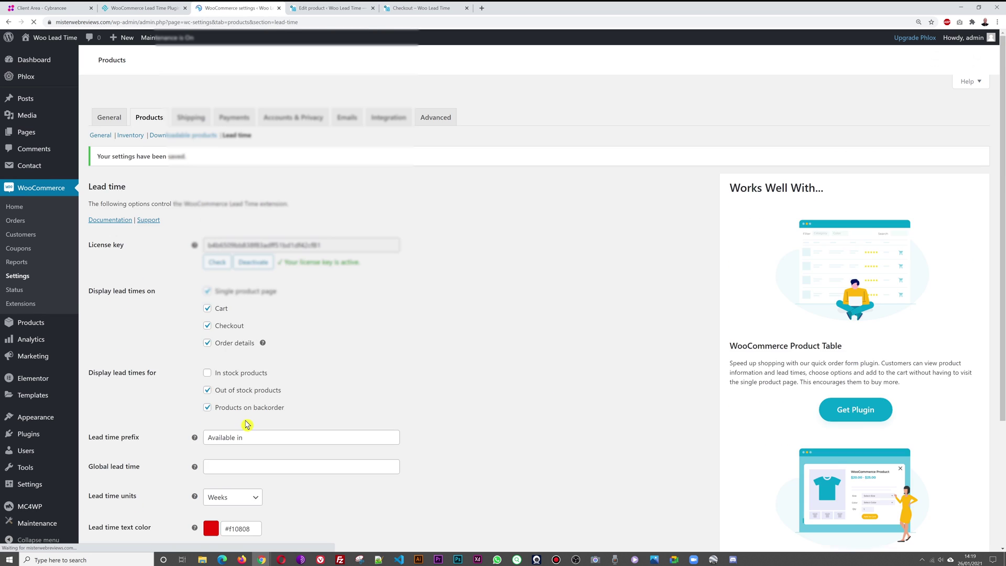
# - Check the armchair's stock status in its inventory data, and return from checkout to its storefront page
pyautogui.click(330, 8)
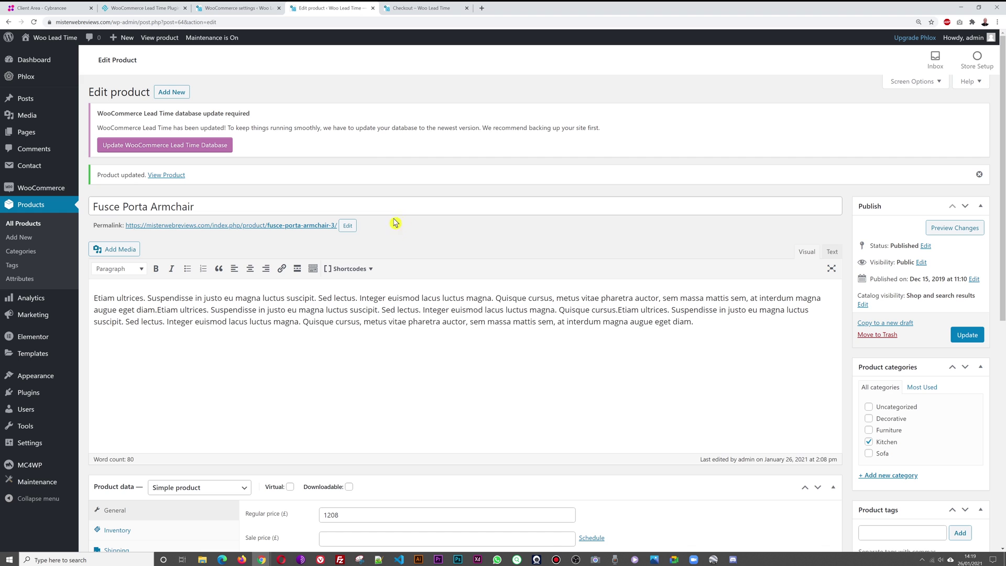
pyautogui.scroll(-4, 676, 322)
pyautogui.click(128, 337)
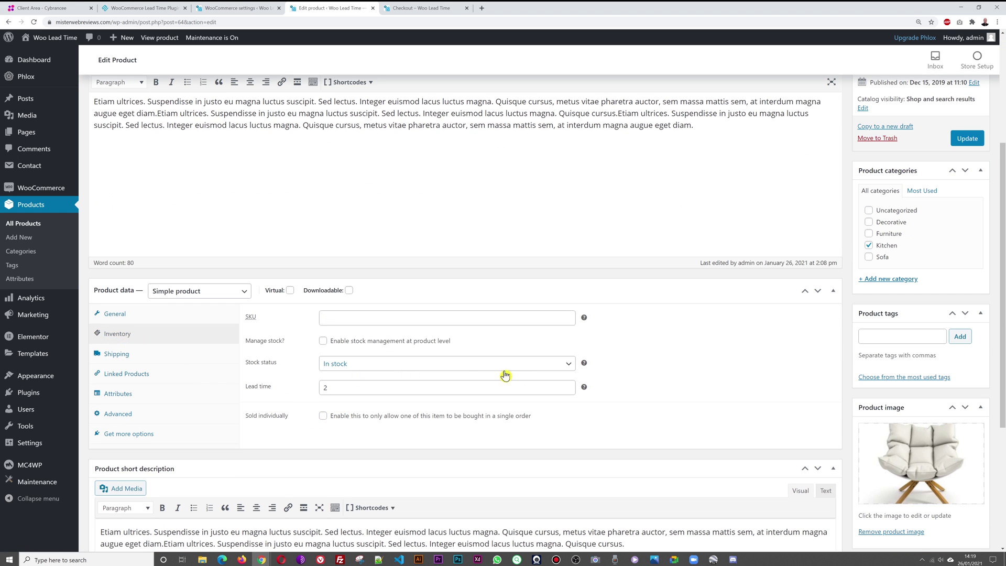
pyautogui.click(417, 9)
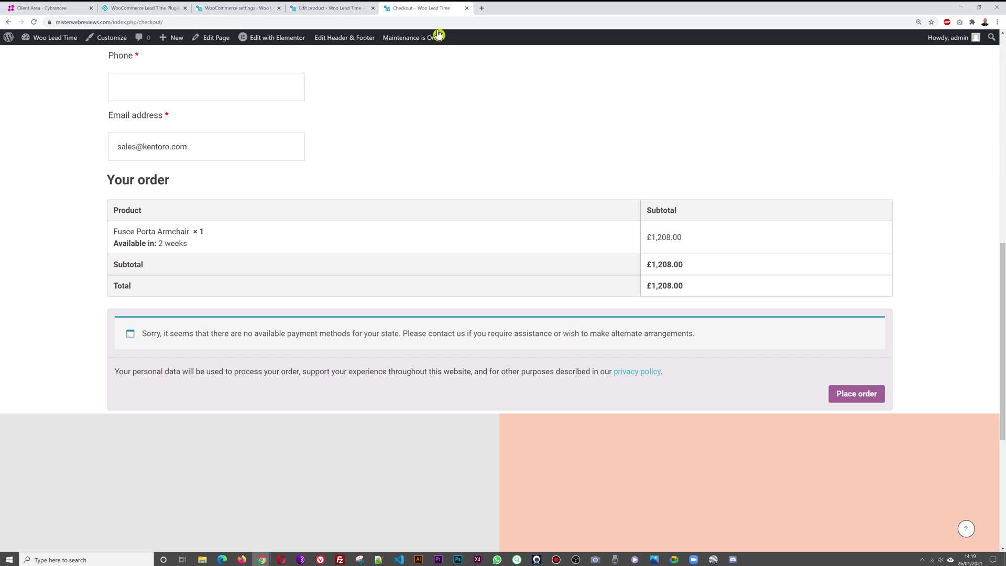
pyautogui.click(8, 22)
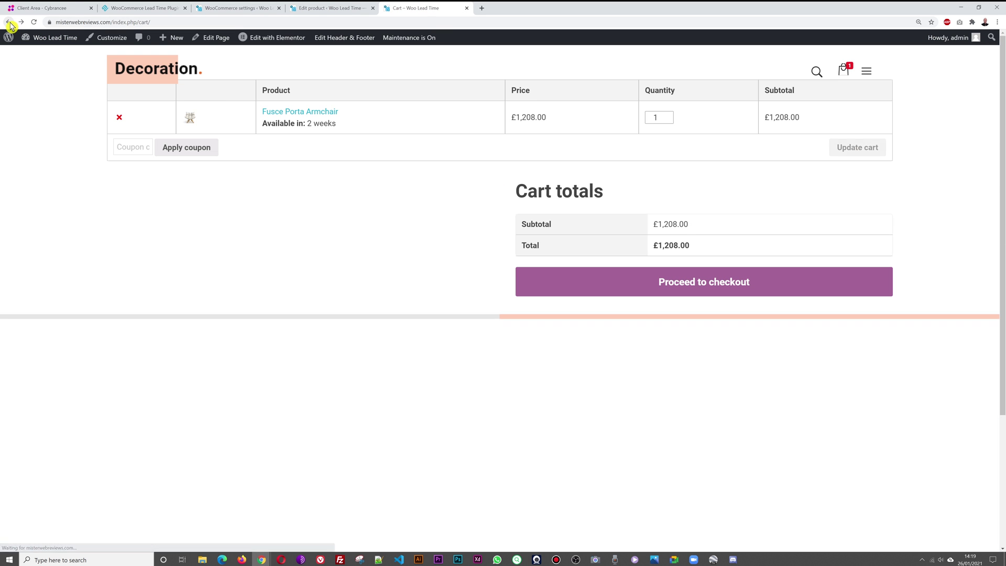
pyautogui.click(8, 22)
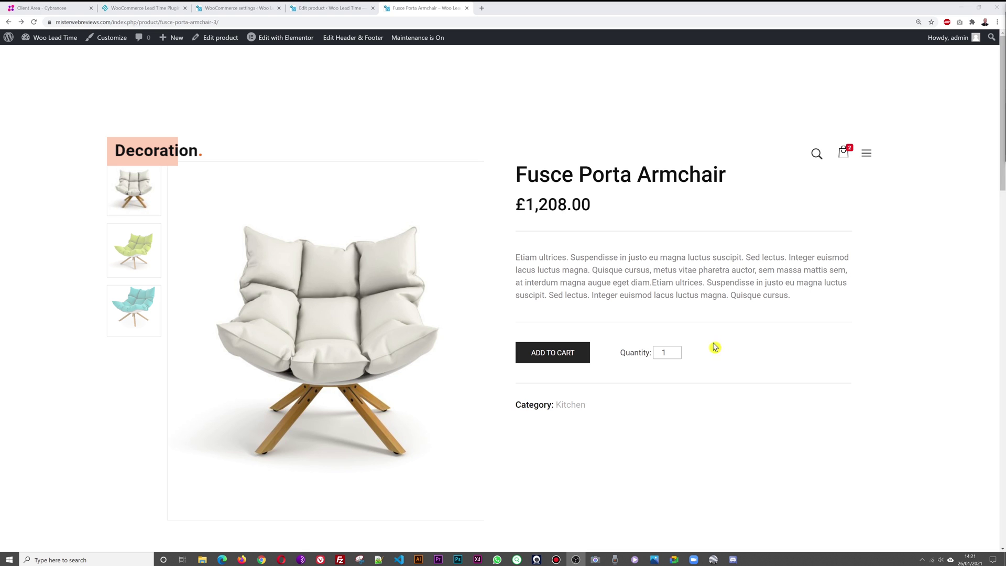
# - Compare the armchair's inventory stock status and lead time with what its storefront page displays
pyautogui.click(334, 9)
pyautogui.scroll(-3, 524, 435)
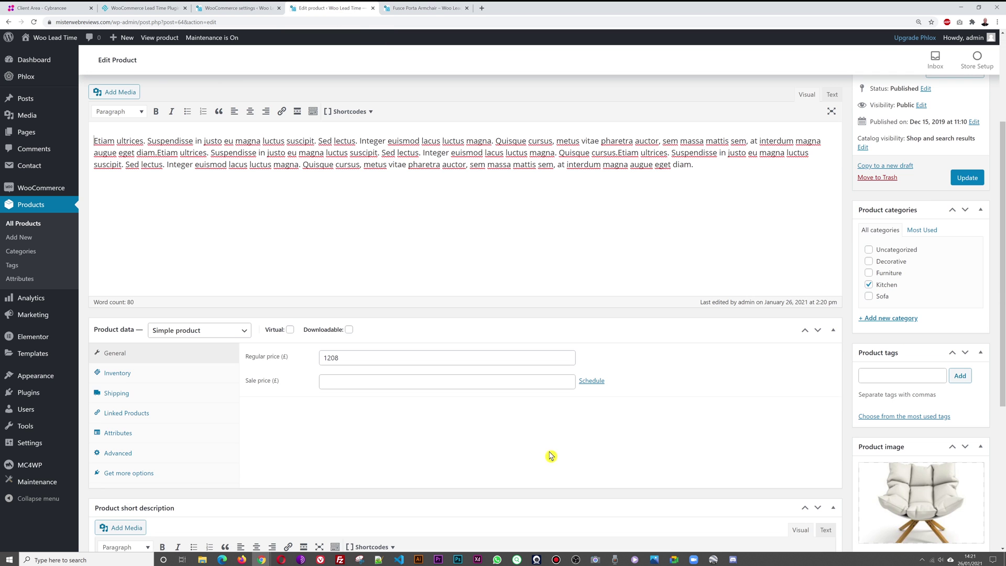
pyautogui.click(118, 372)
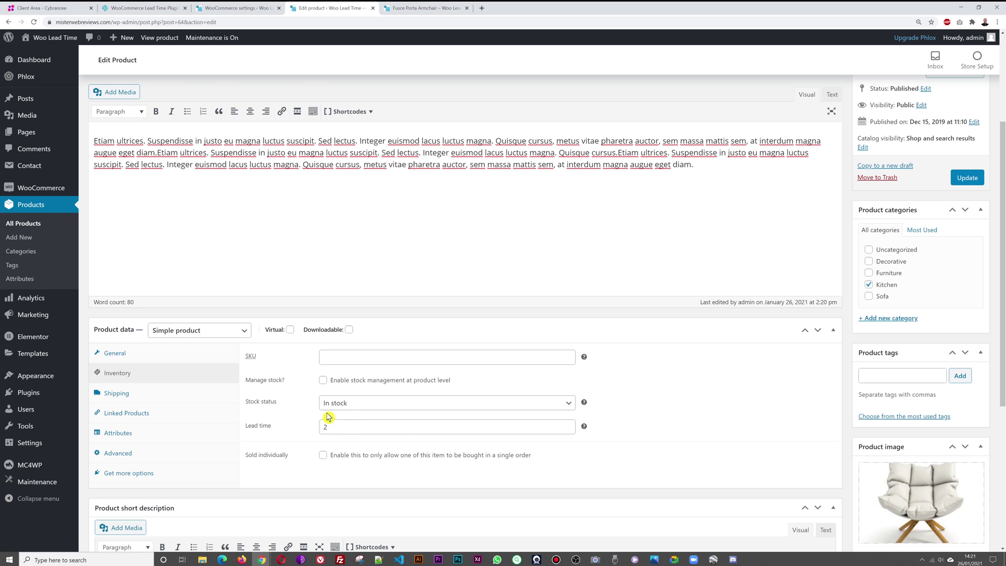
pyautogui.click(425, 7)
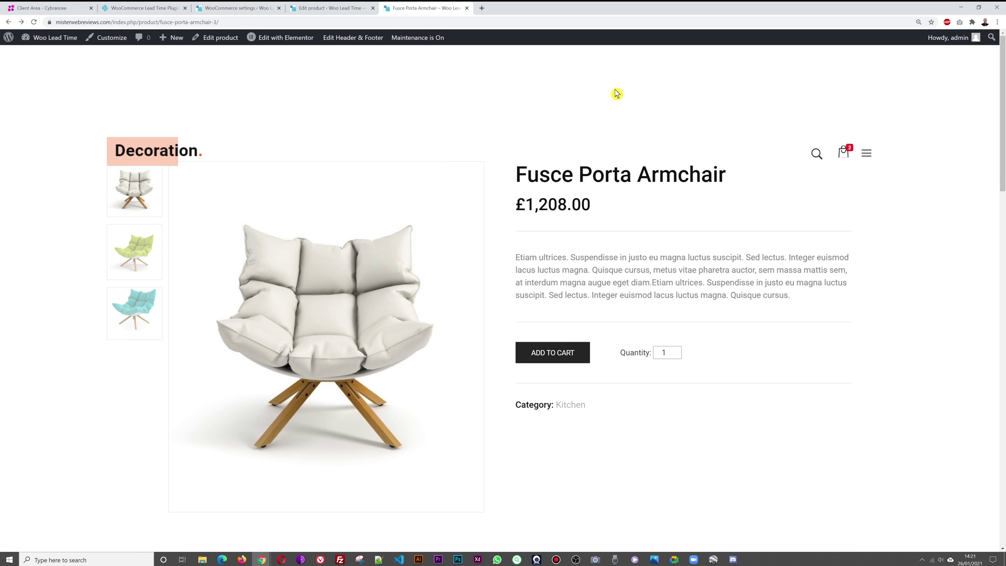
# - Set the armchair's stock status to Out of stock in its inventory data
pyautogui.click(326, 7)
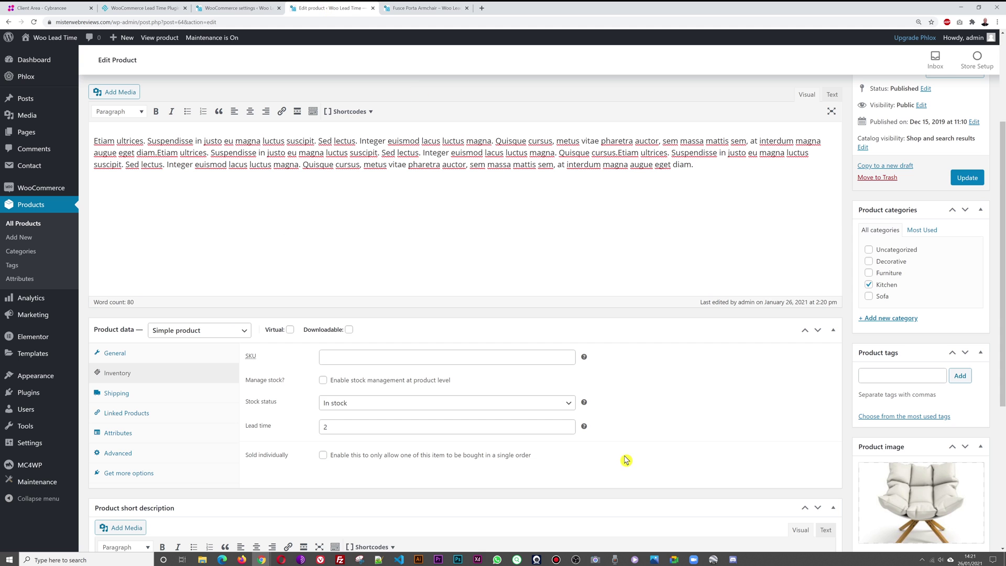
pyautogui.click(576, 408)
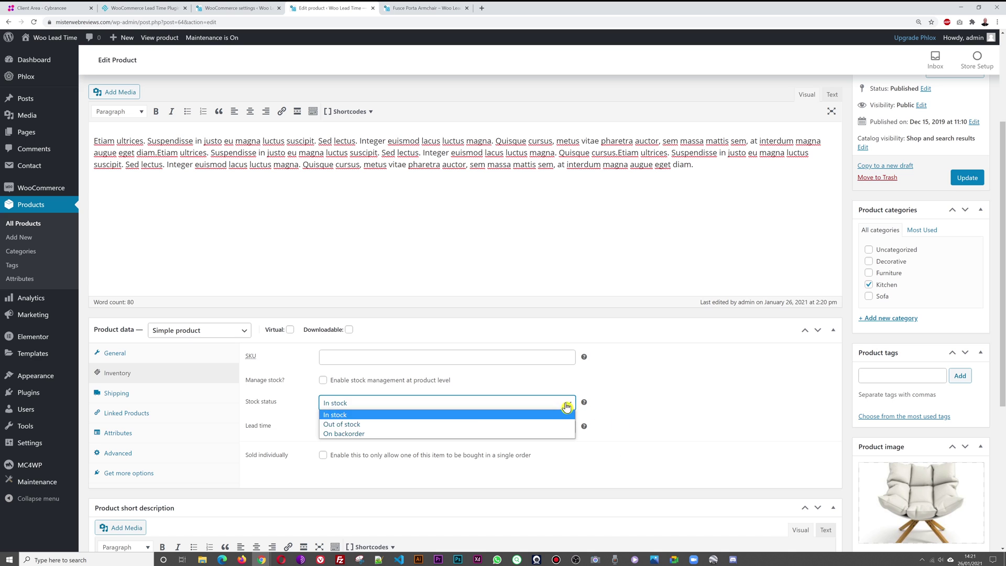
pyautogui.click(398, 426)
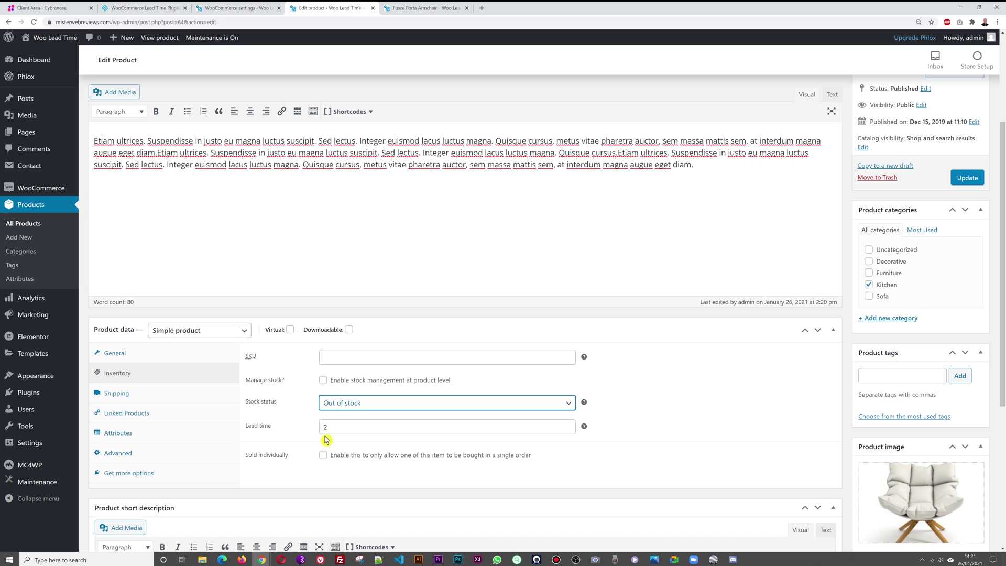
# - Update the armchair product with its new stock status and reload its storefront page to check the lead time
pyautogui.click(966, 178)
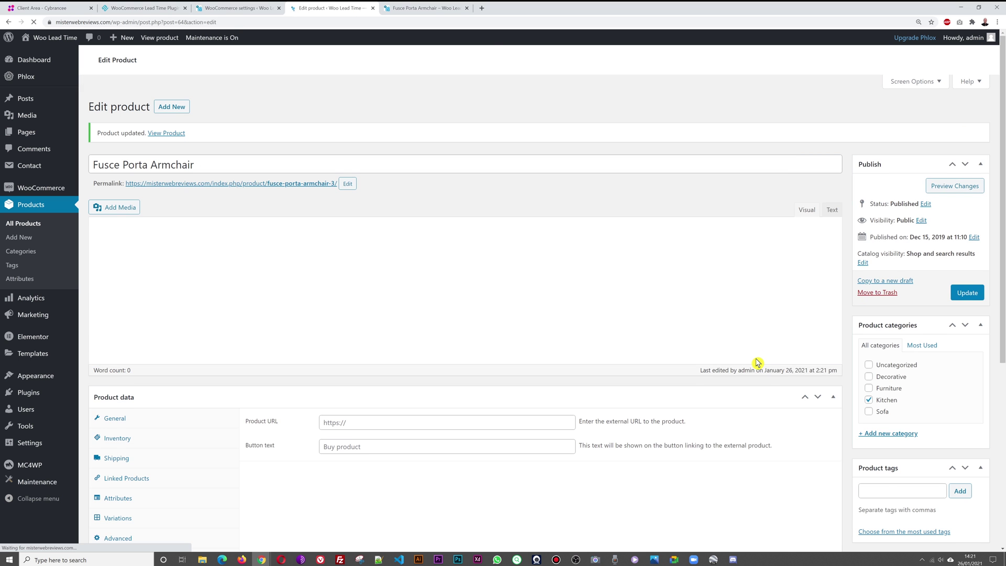
pyautogui.press('F5')
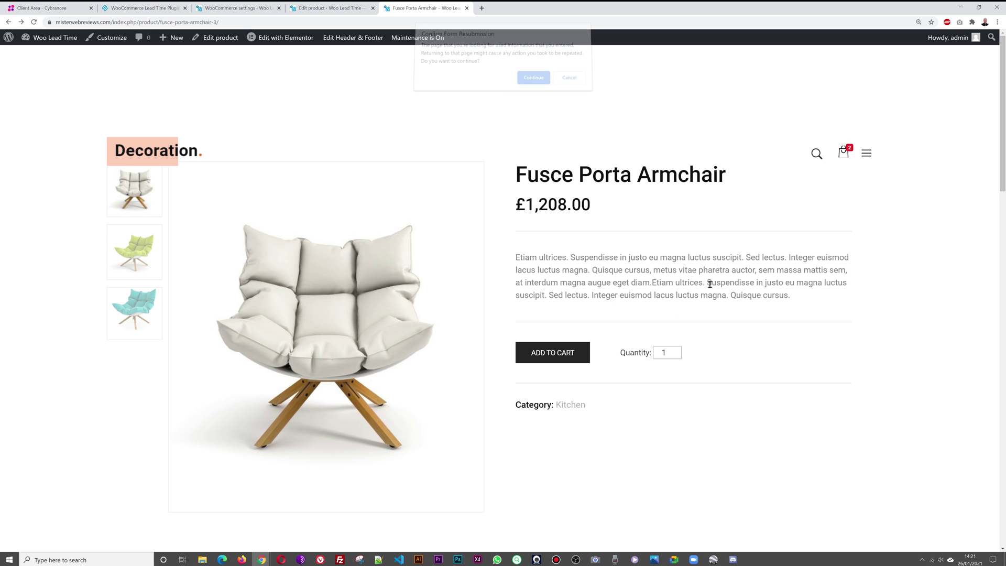
pyautogui.click(533, 83)
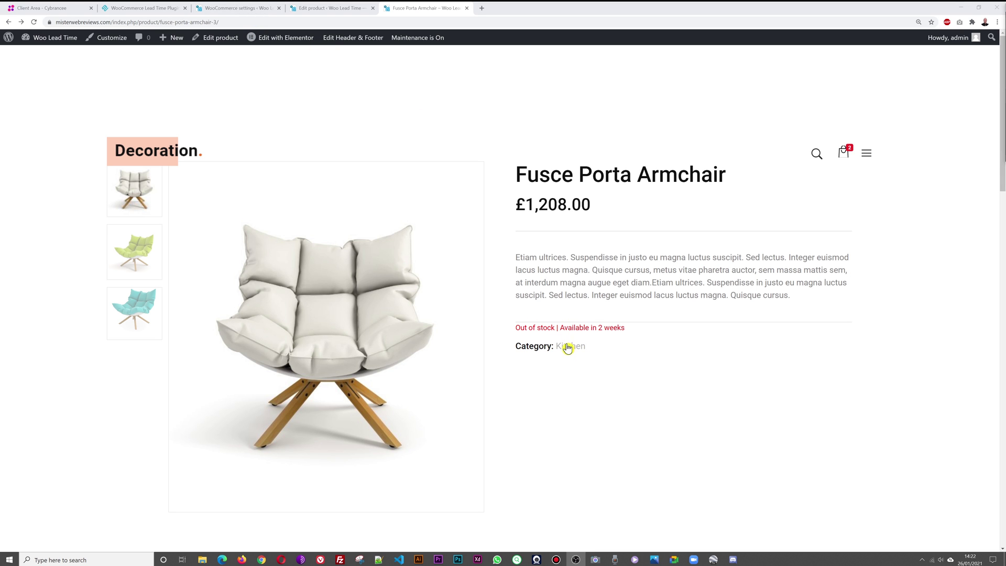
# - Reset the lead time units to "Select unit", clear the lead time prefix, and save the plugin settings
pyautogui.click(236, 10)
pyautogui.scroll(-2, 543, 421)
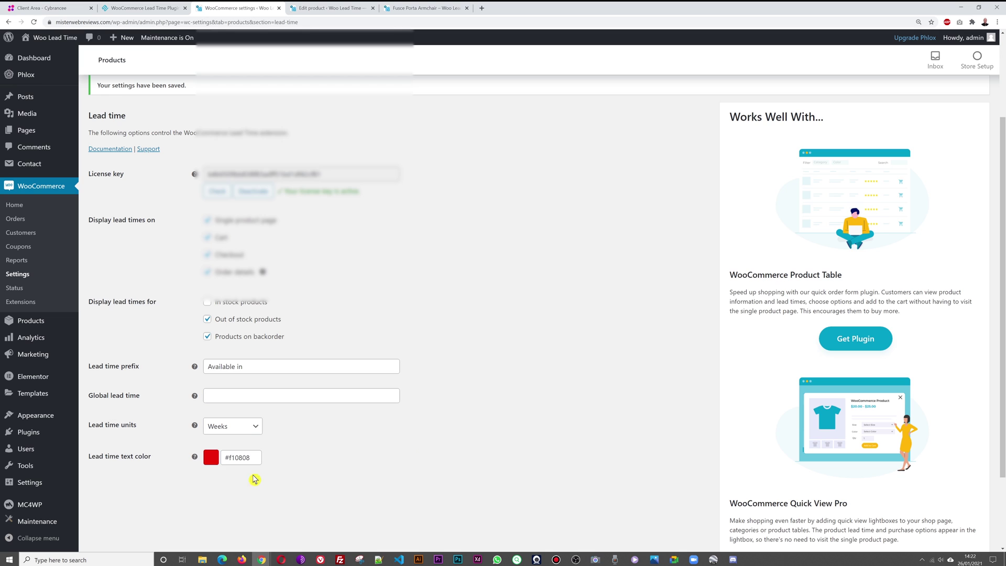
pyautogui.click(251, 426)
pyautogui.click(241, 444)
pyautogui.click(247, 366)
pyautogui.moveTo(246, 365); pyautogui.dragTo(195, 371)
pyautogui.press('BackSpace')
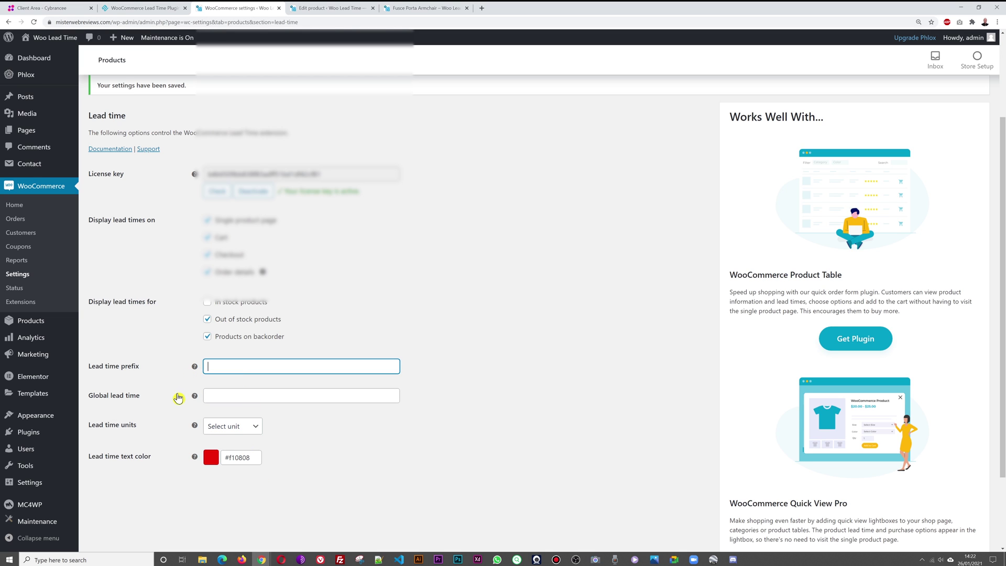
pyautogui.scroll(-3, 180, 402)
pyautogui.click(131, 502)
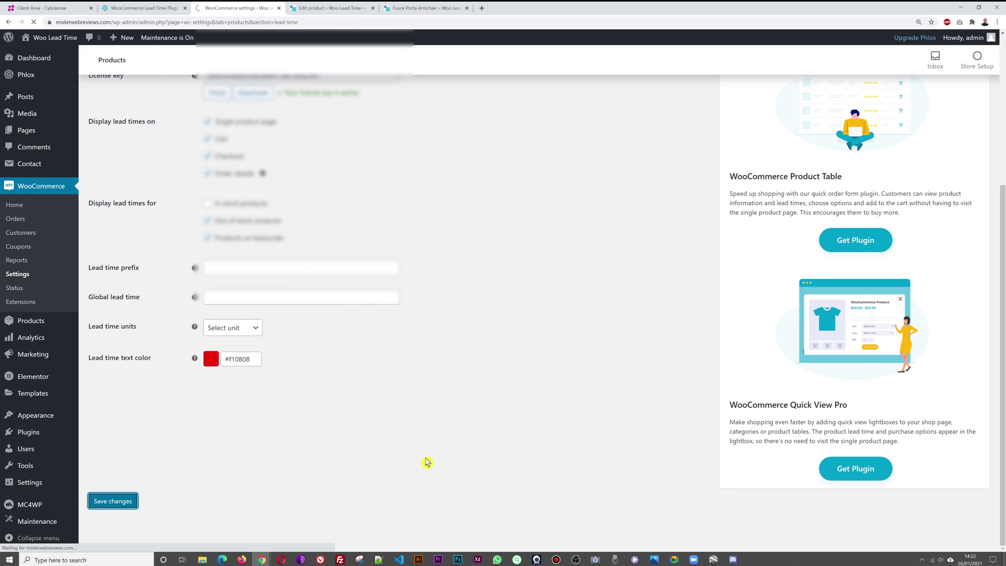
# - Set the armchair's lead time to "Available from 14th Feb. 2021" in its inventory data and update the product
pyautogui.click(328, 8)
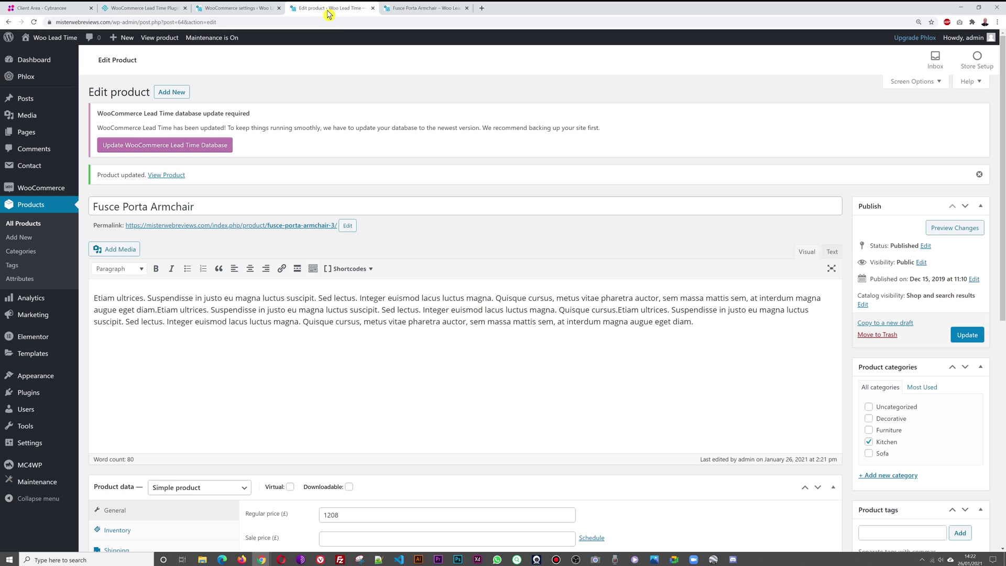
pyautogui.scroll(-3, 583, 482)
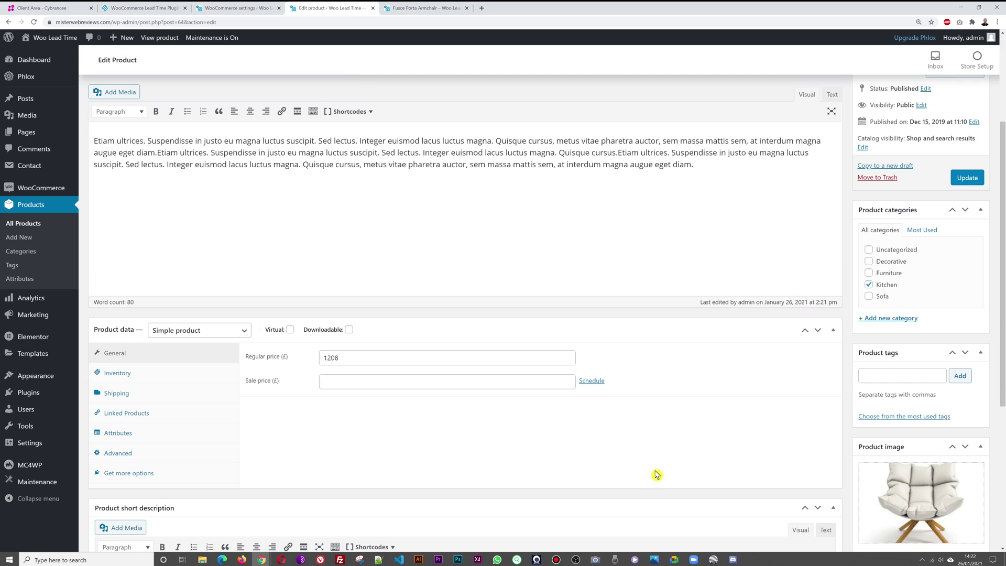
pyautogui.click(131, 373)
pyautogui.click(354, 430)
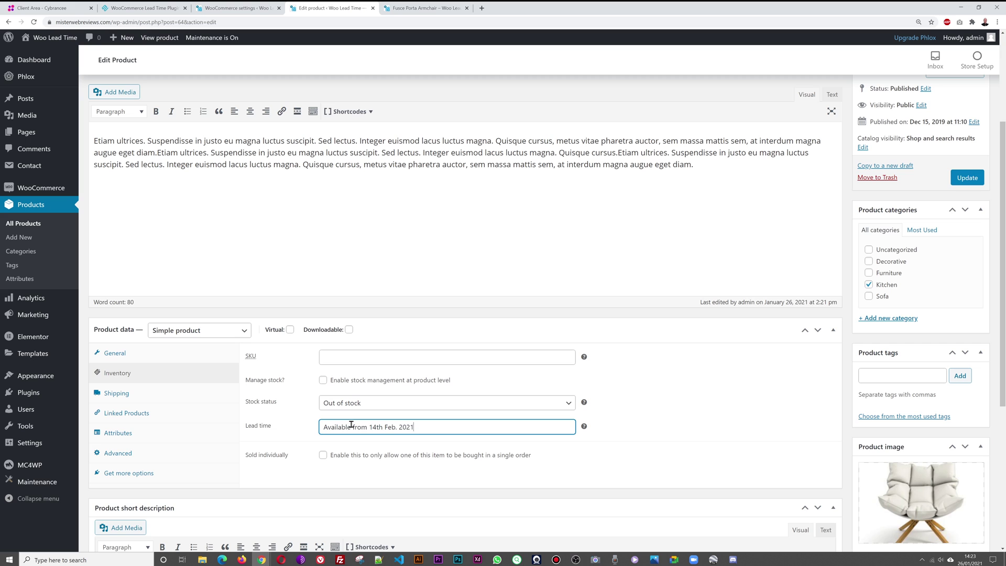
pyautogui.click(967, 178)
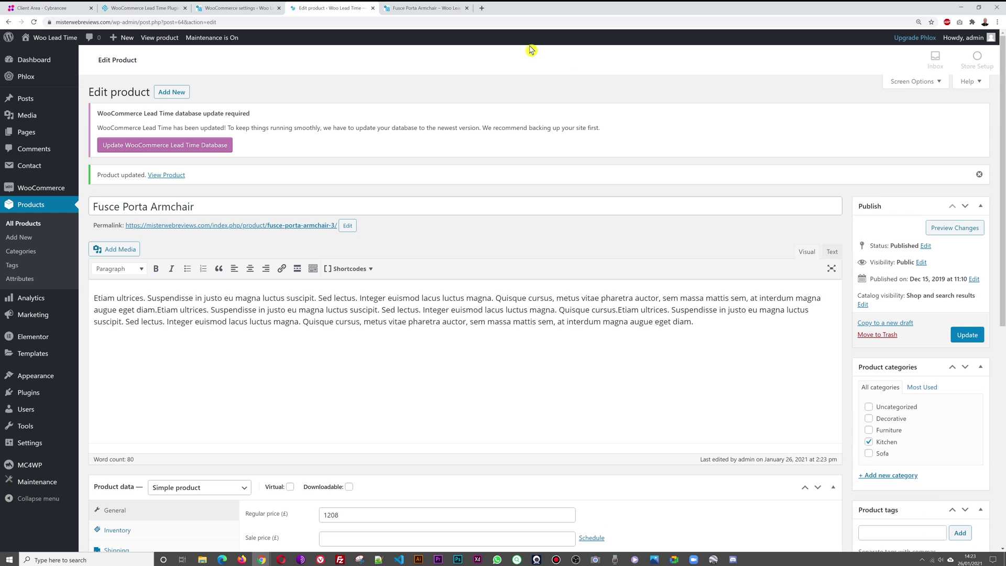
# - Reload the armchair's storefront page to check how the custom availability date text is displayed
pyautogui.click(422, 8)
pyautogui.press('F5')
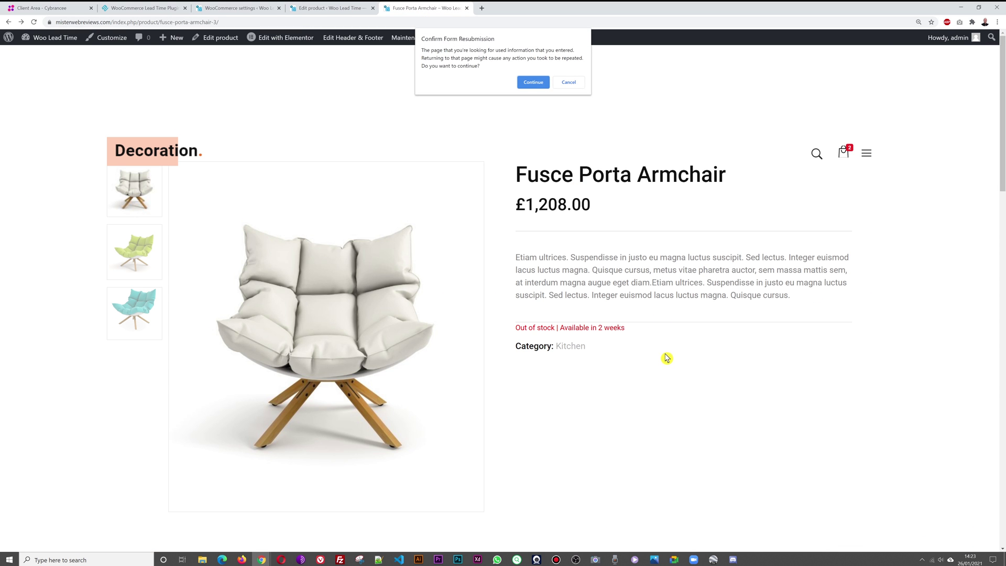
pyautogui.press('Return')
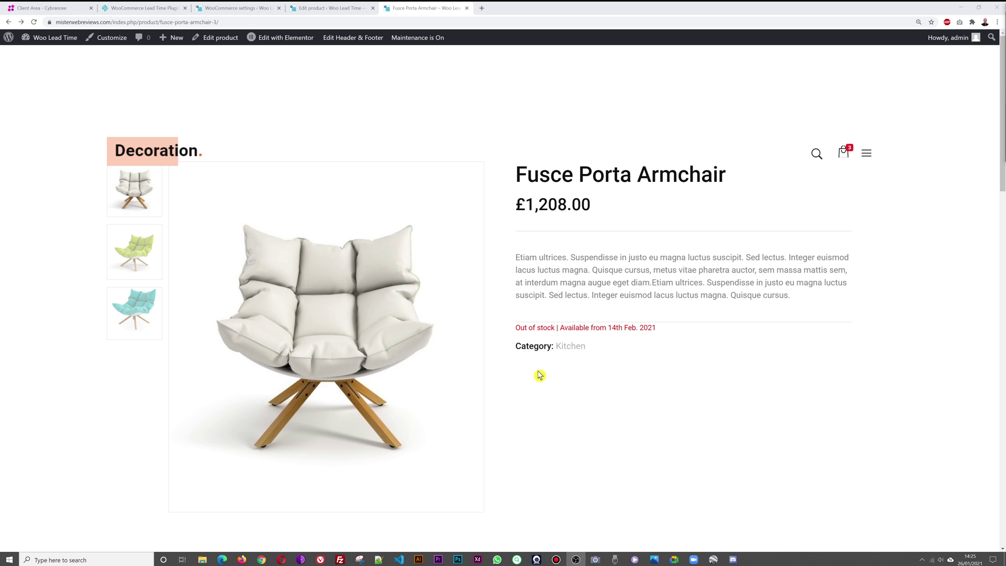
# - Set the armchair's stock status to On backorder in its inventory data and update the product
pyautogui.click(321, 8)
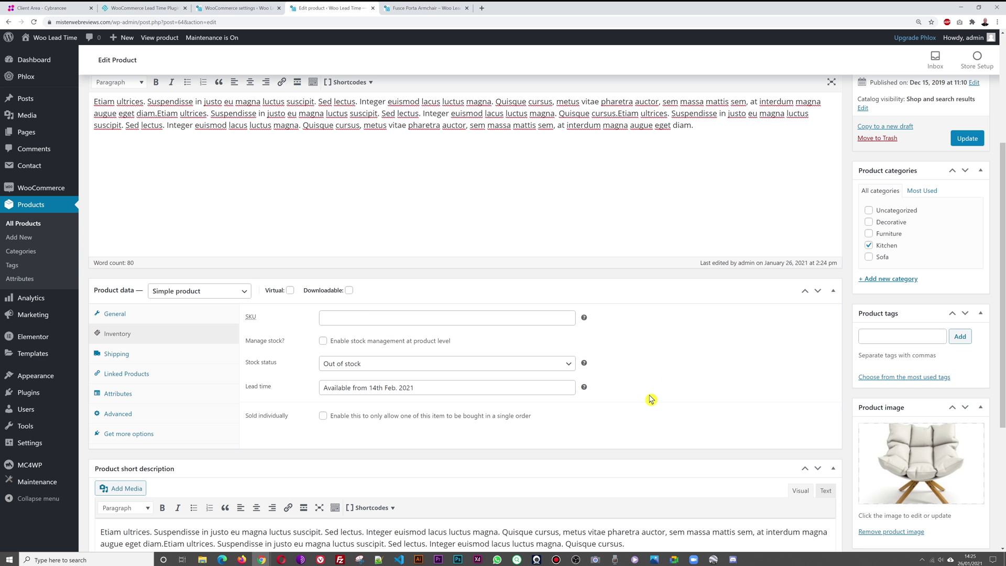
pyautogui.click(570, 365)
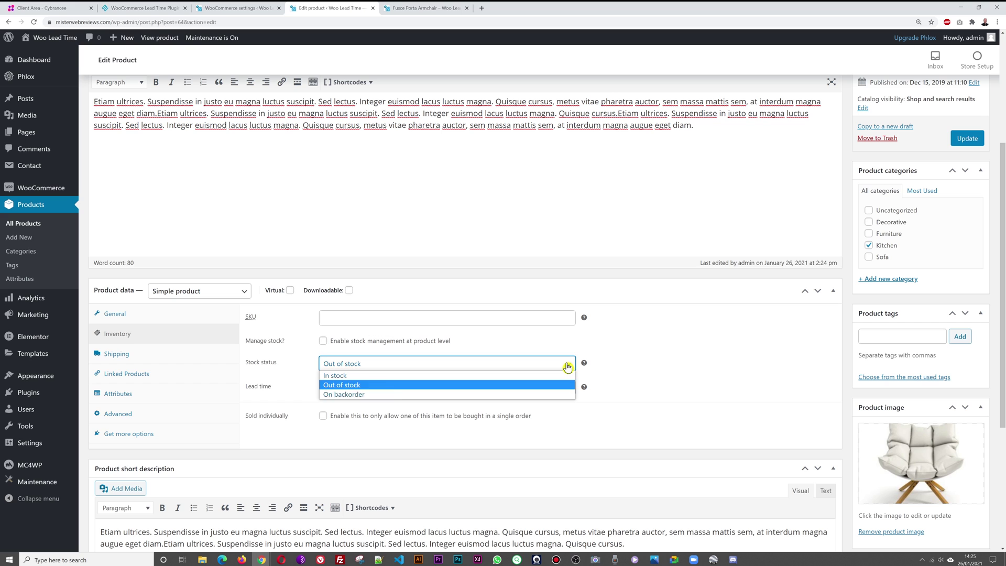
pyautogui.click(368, 397)
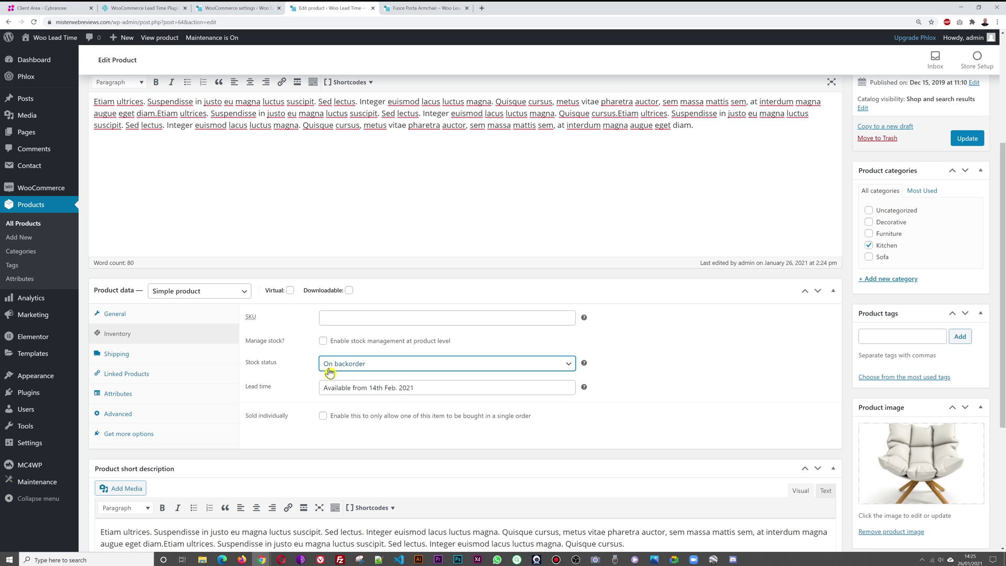
pyautogui.click(967, 139)
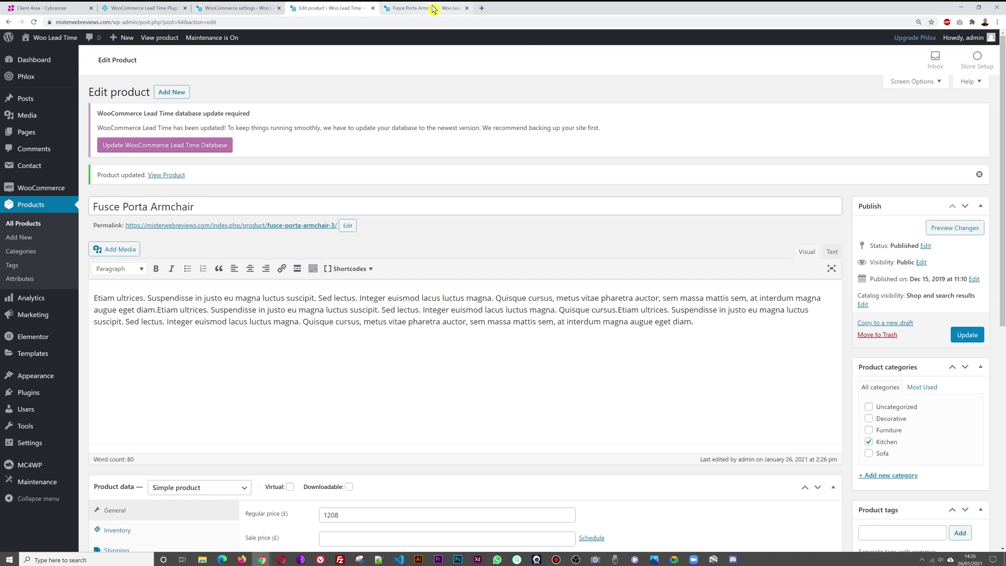
# - Reload the armchair's storefront page to check the lead time display for a product on backorder
pyautogui.click(427, 8)
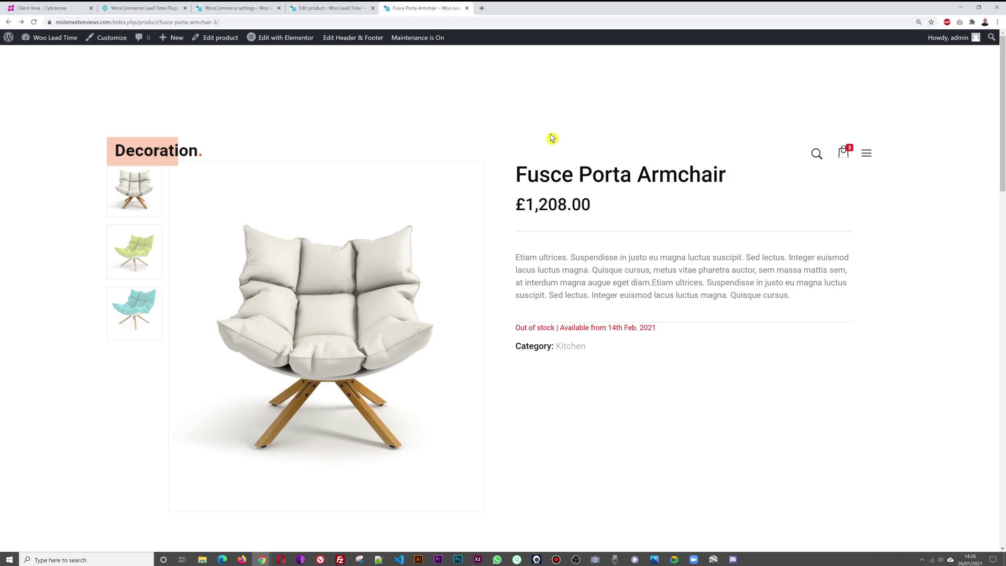
pyautogui.press('F5')
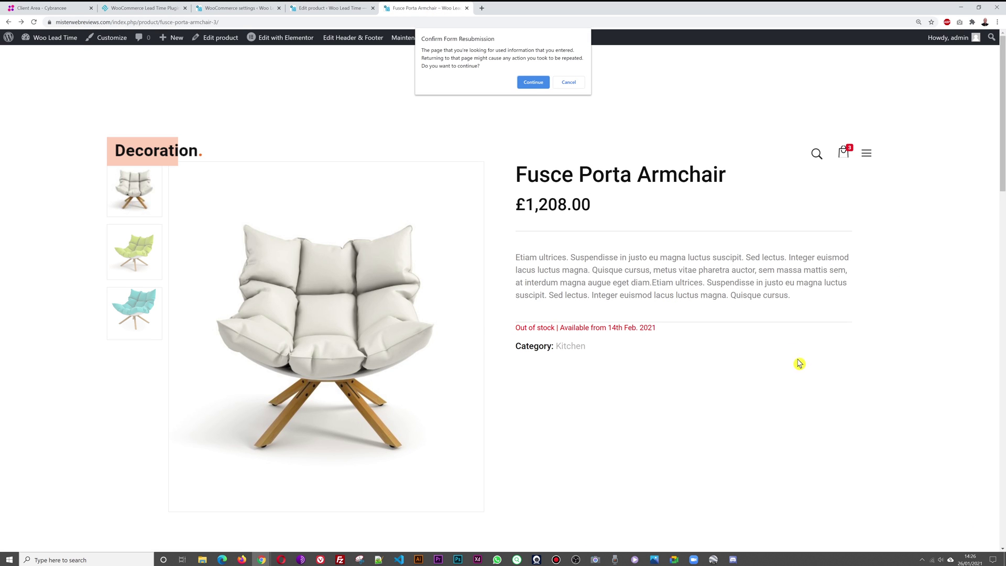
pyautogui.click(532, 83)
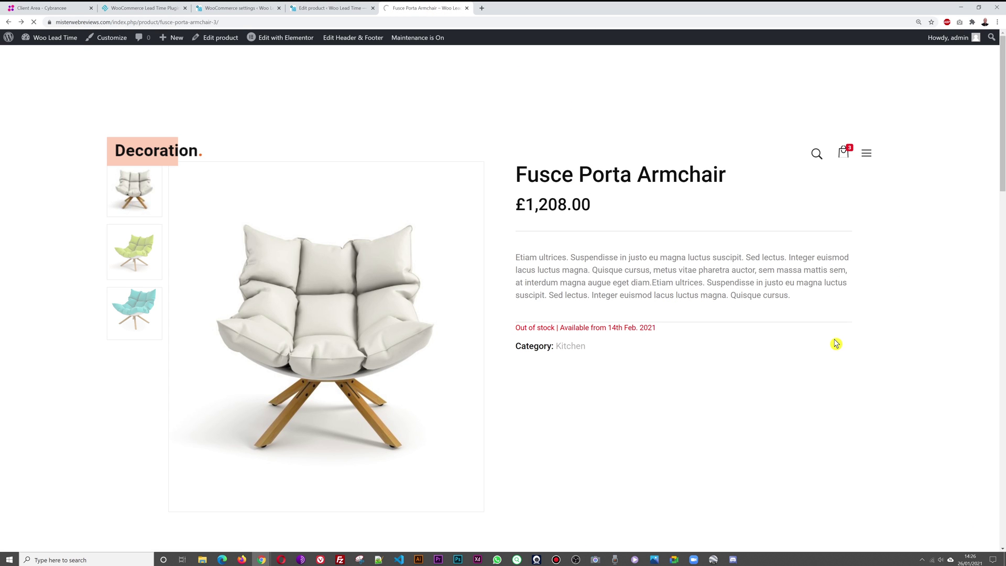